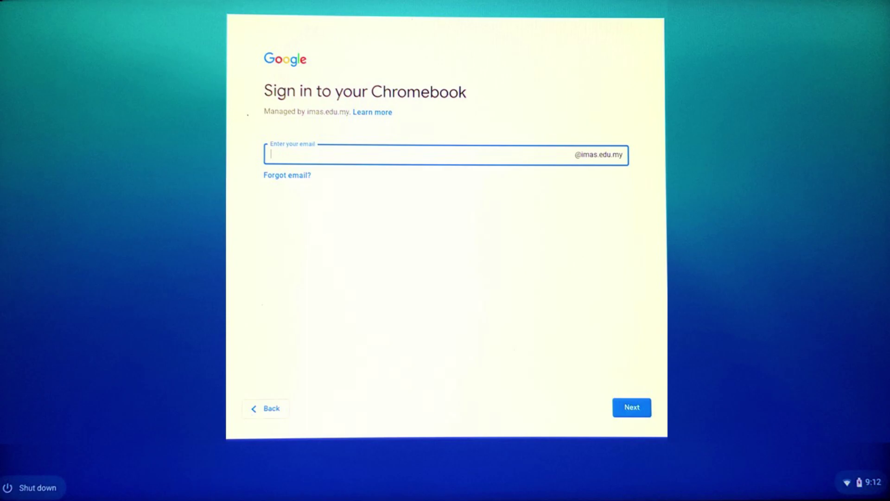
- Return from the new-account sign-in to the login screen and view the management details of the Demo account
click(265, 411)
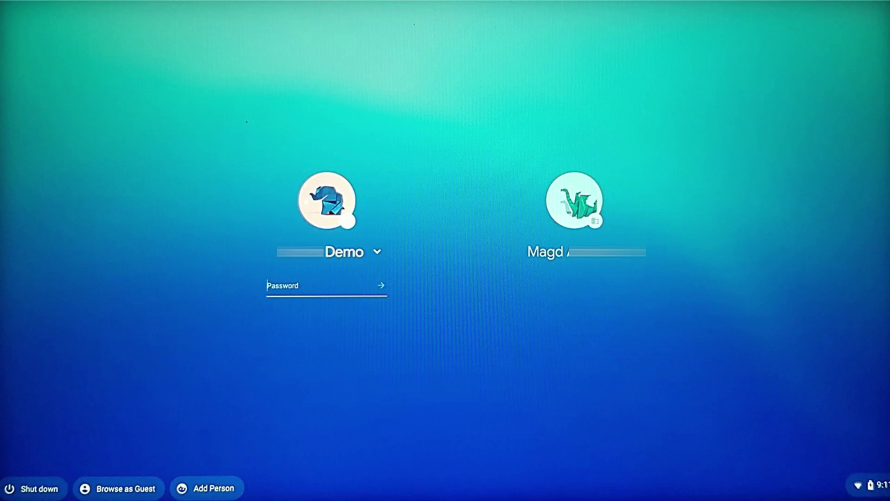
click(377, 251)
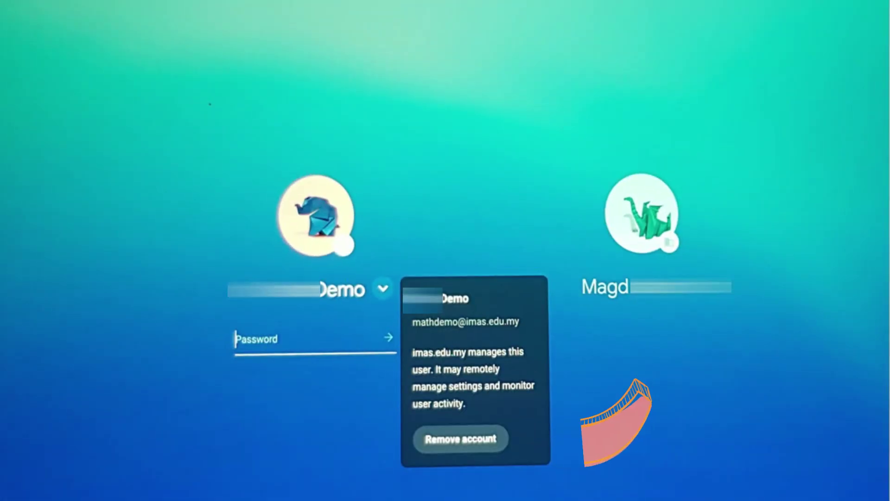
key(Escape)
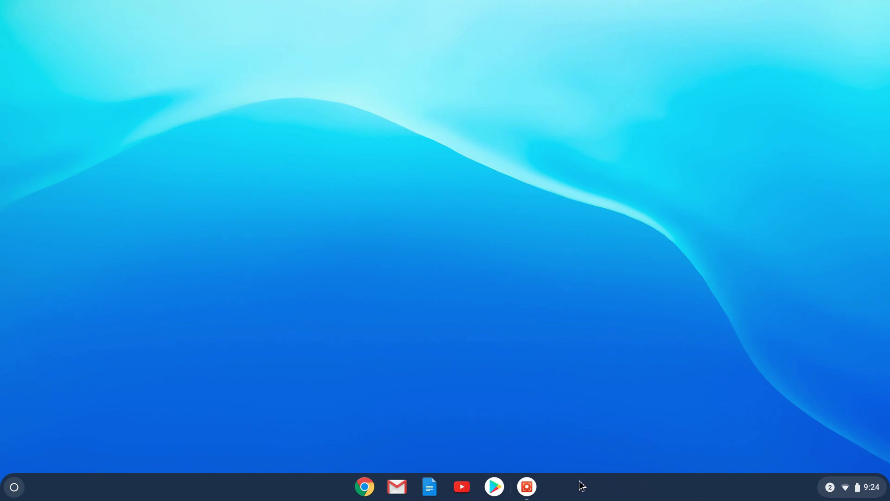
- Open the launcher, expand it to the full app list and look through its pages
scroll(582, 485, up, 3)
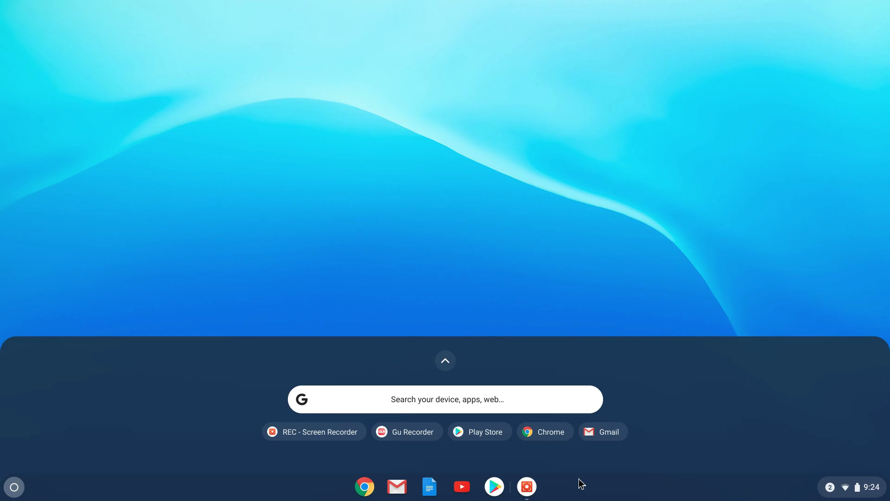
scroll(280, 495, up, 3)
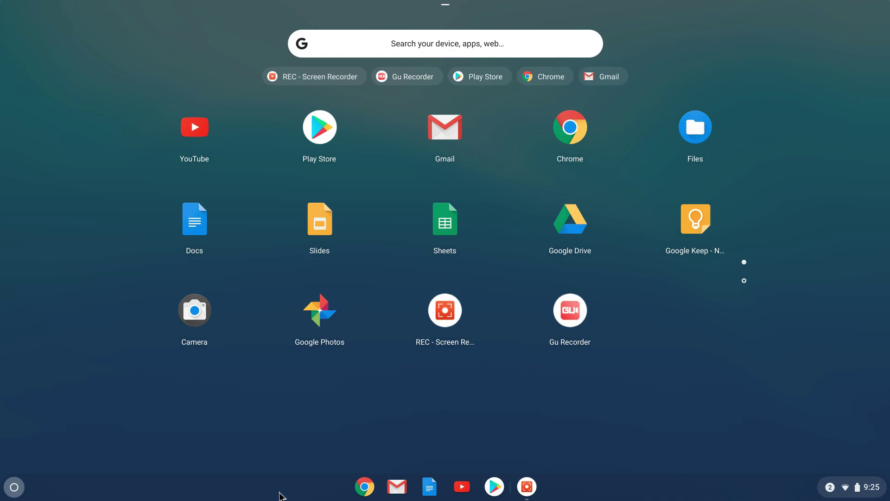
scroll(281, 495, down, 2)
scroll(281, 495, up, 2)
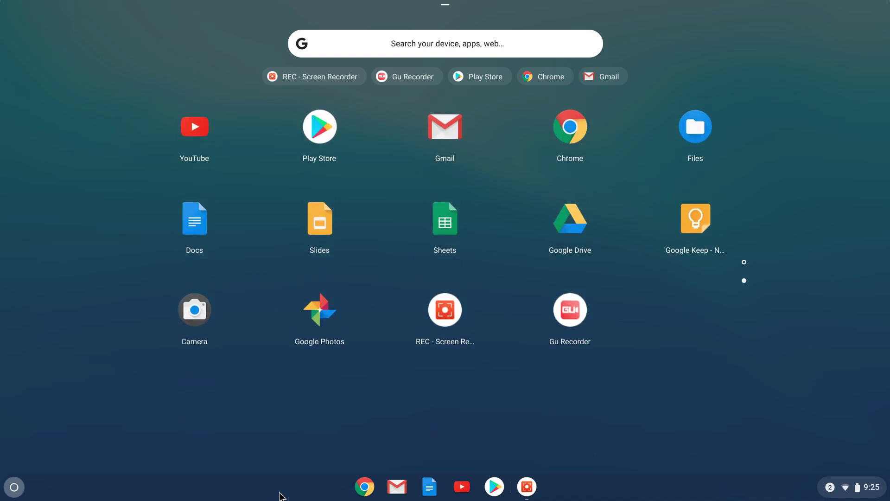
scroll(280, 495, up, 3)
scroll(281, 495, up, 2)
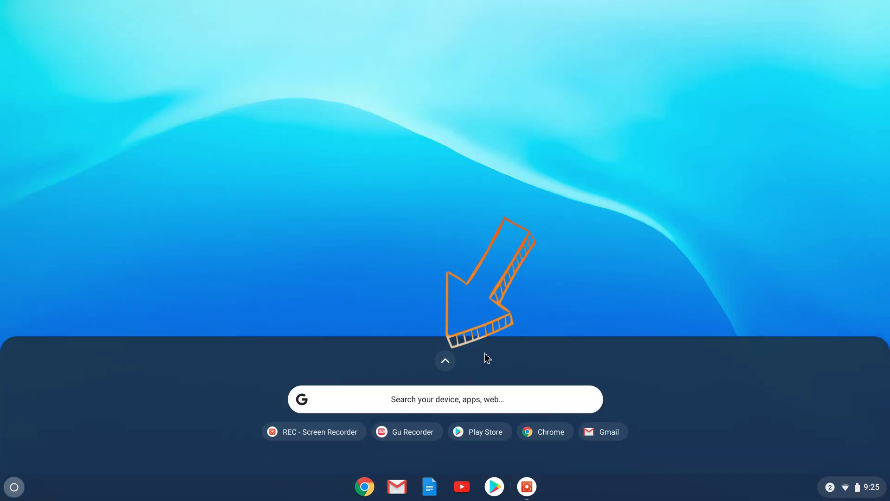
- Close the launcher and practise opening and closing it from the shelf, leaving it open
click(440, 314)
click(14, 487)
click(13, 487)
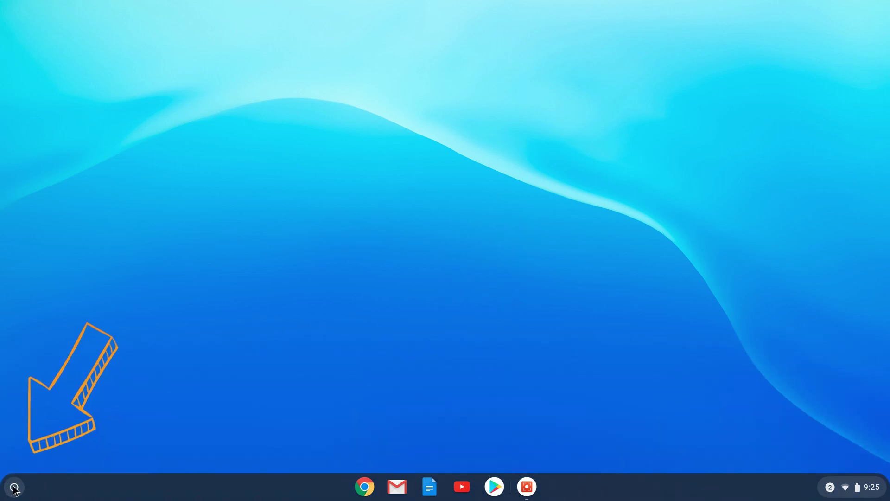
click(14, 487)
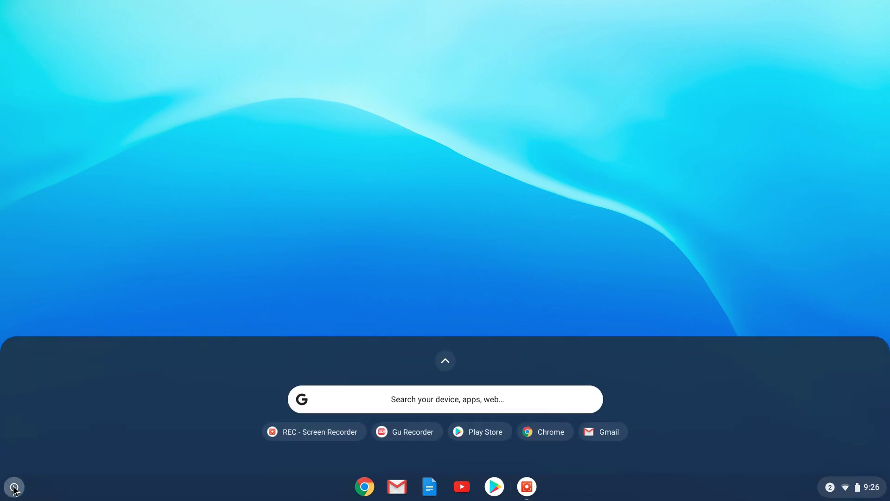
click(7, 486)
click(7, 487)
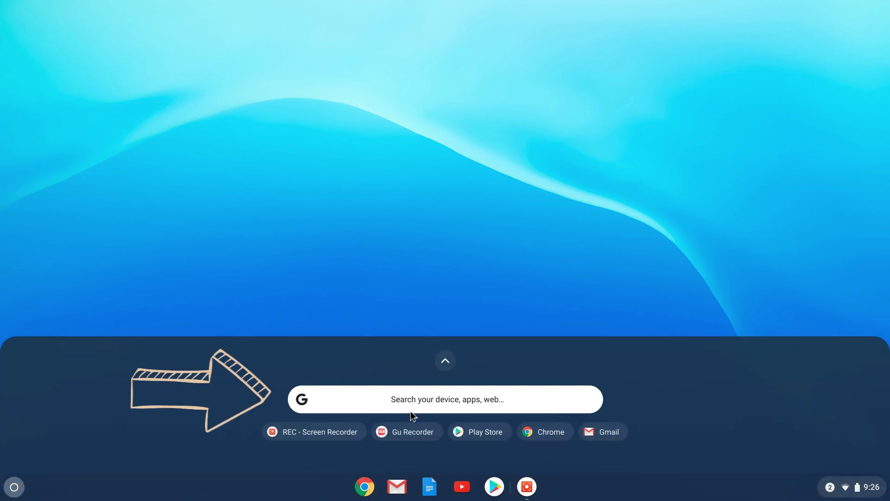
- View the launcher's search for device, apps and web, and close both the search and the launcher
click(417, 400)
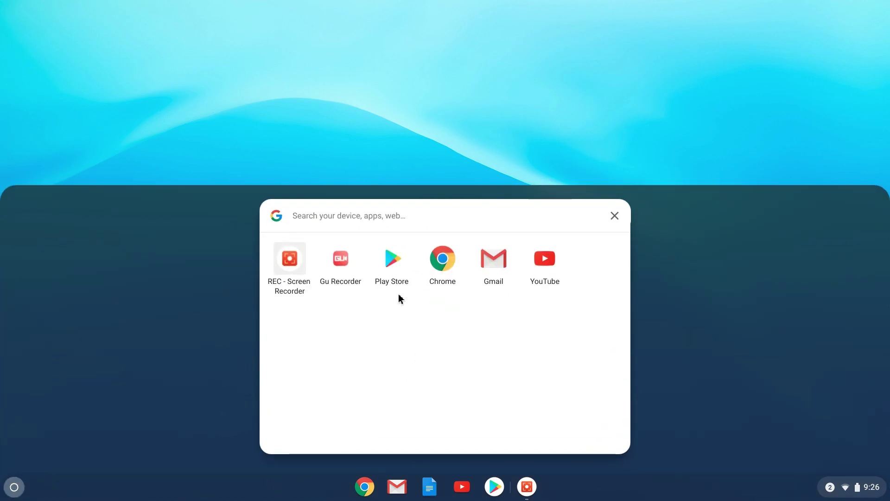
click(621, 214)
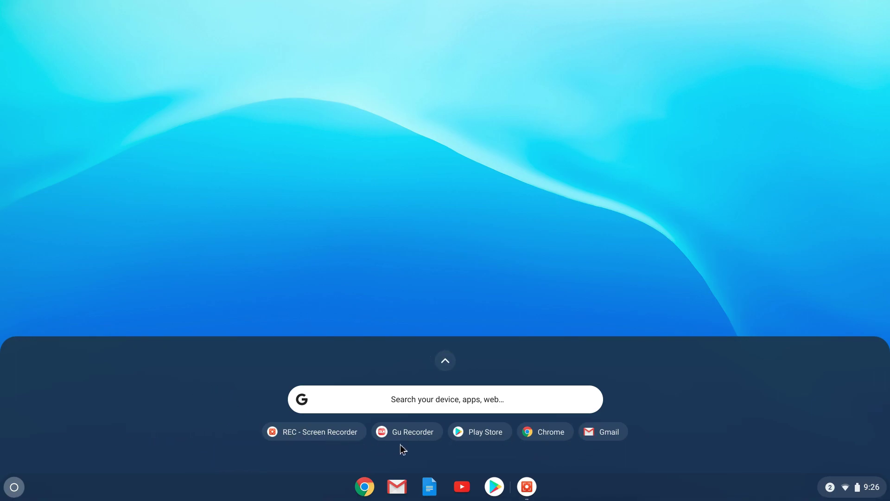
click(384, 307)
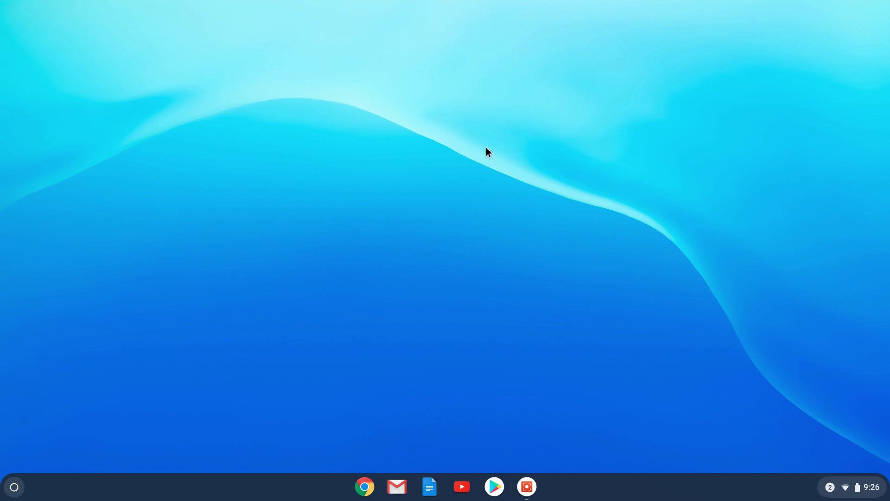
- Set the shelf position to Left and return it to Bottom
right_click(488, 134)
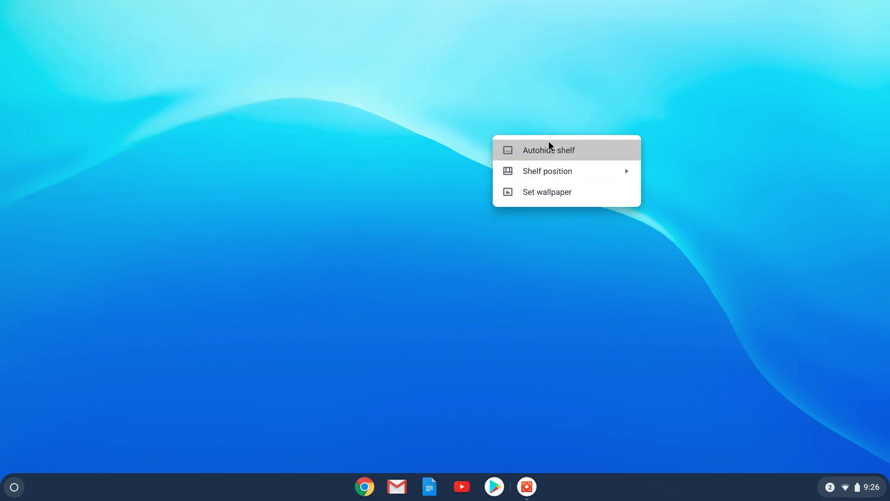
mouse_move(547, 171)
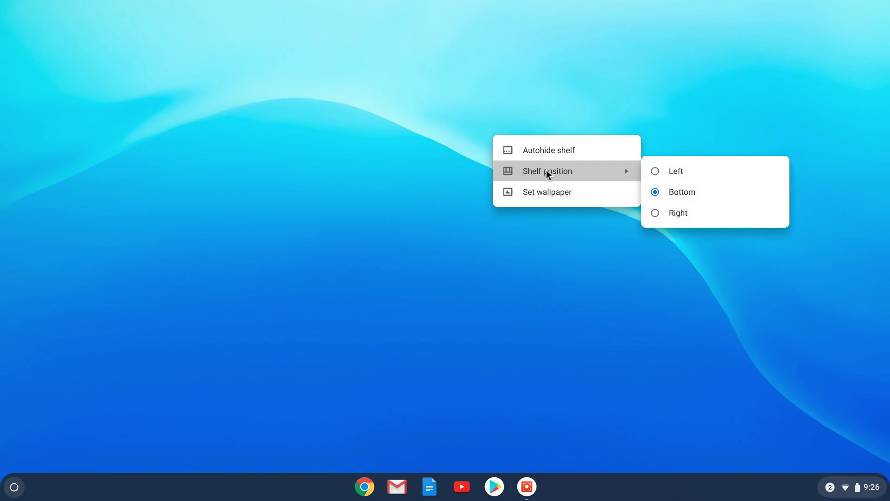
click(654, 172)
right_click(615, 177)
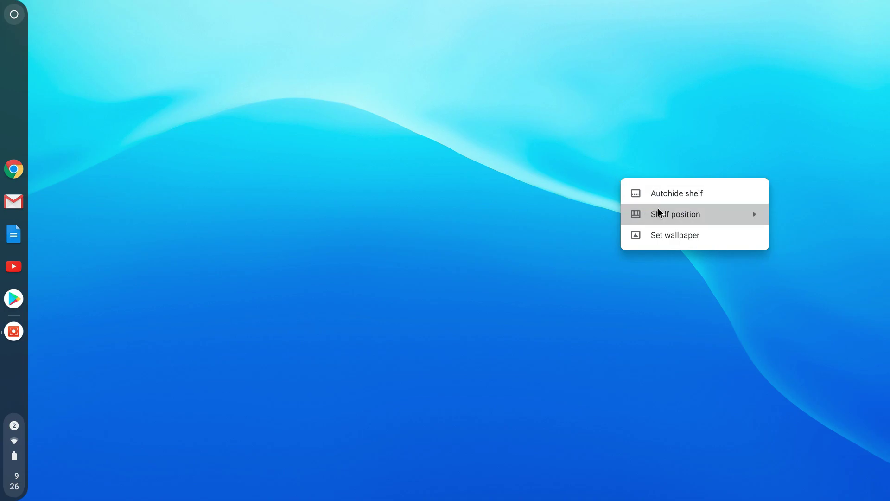
mouse_move(664, 215)
click(578, 235)
- Set the shelf position to Right and return it to Bottom
right_click(581, 236)
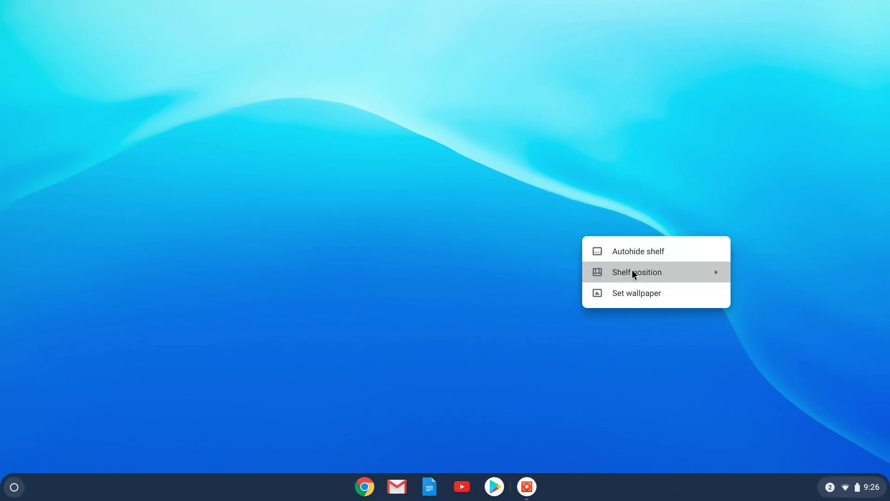
mouse_move(632, 272)
click(771, 316)
right_click(666, 229)
mouse_move(701, 272)
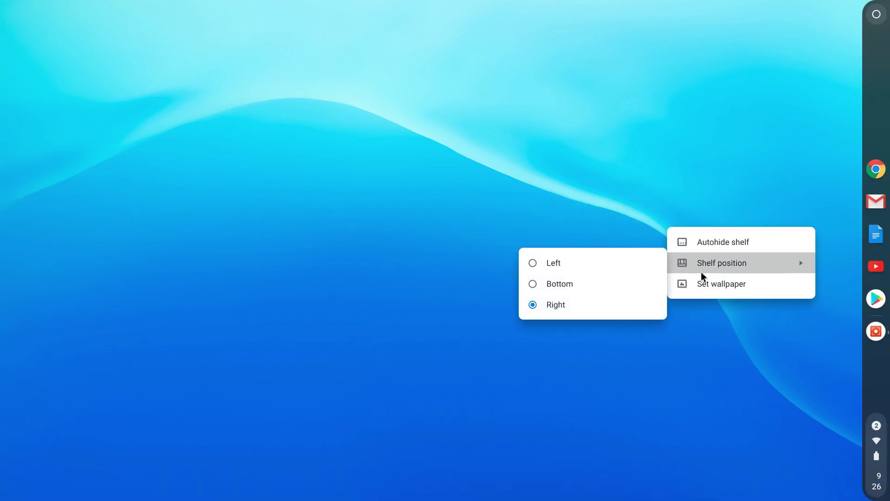
click(609, 288)
- Set the shelf to autohide and test it by opening and closing a Chrome window
right_click(584, 126)
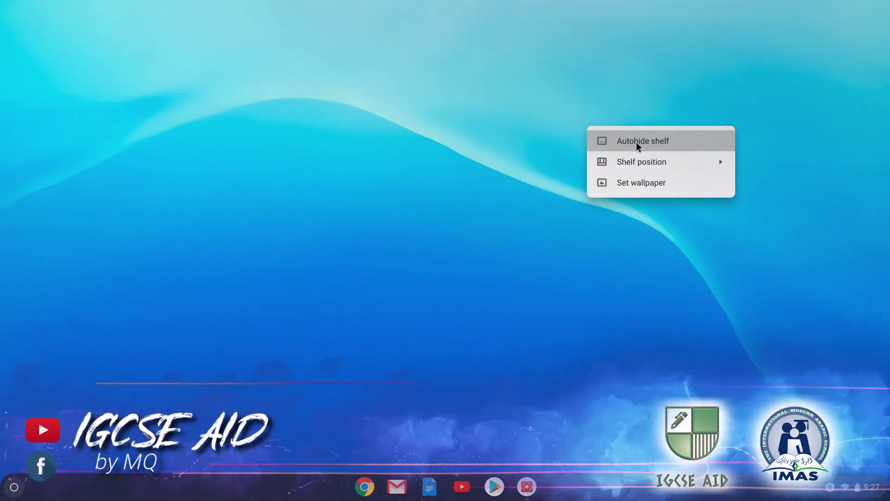
click(636, 142)
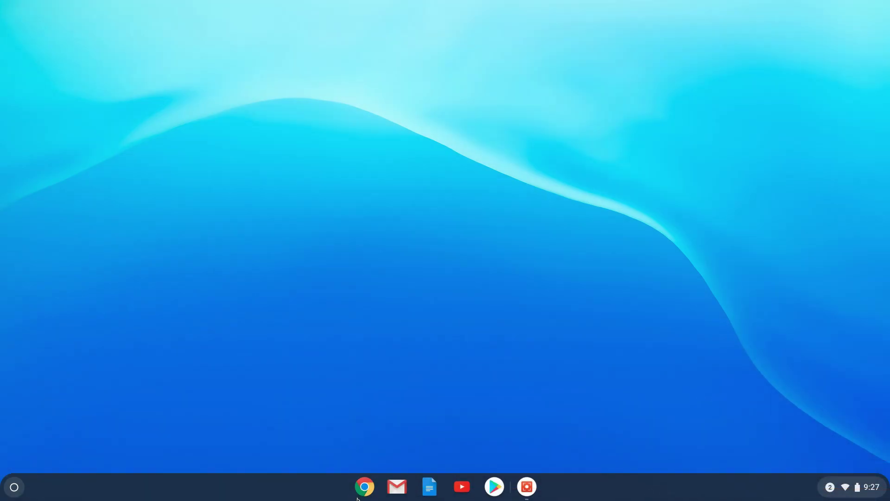
click(360, 492)
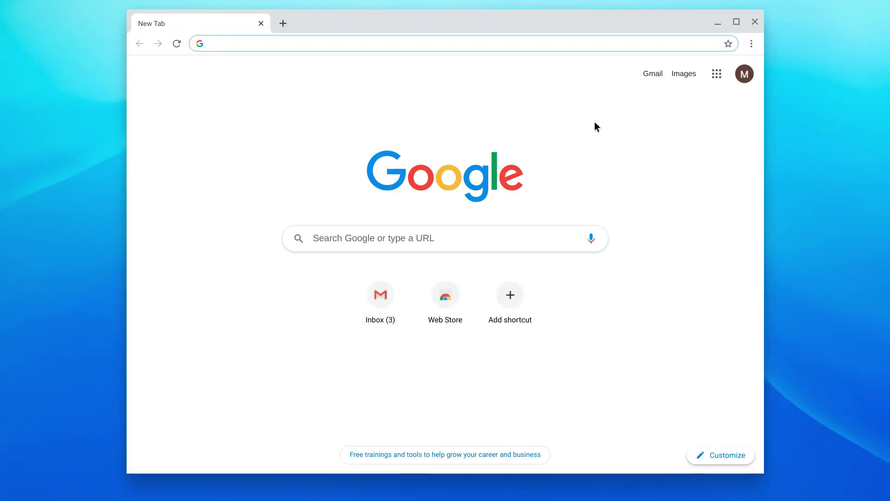
click(759, 19)
- Set the shelf to always show again
right_click(674, 57)
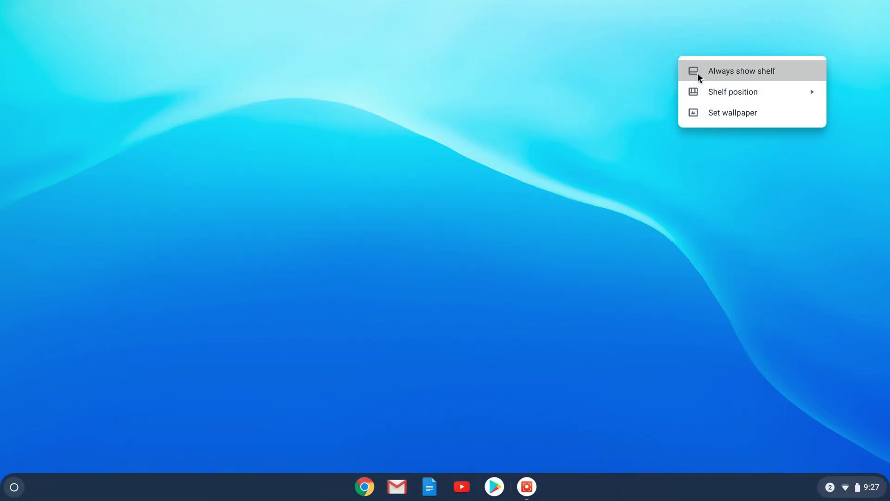
click(697, 74)
- Open the wallpaper settings and browse the Landscapes, Composition, Leisure and Dessert time collections
right_click(649, 80)
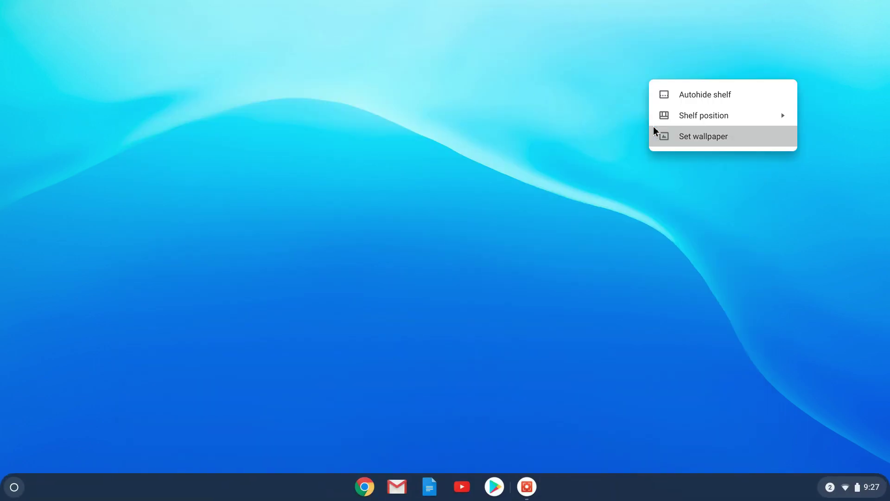
click(717, 136)
click(241, 148)
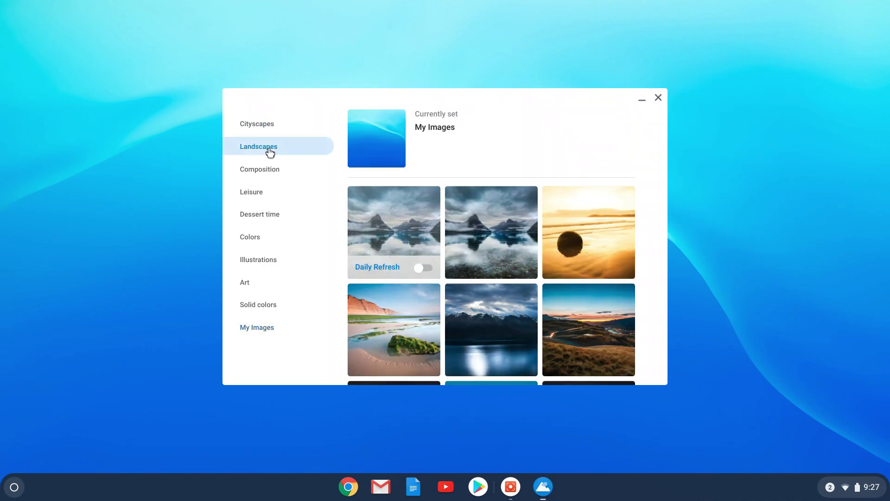
click(269, 169)
click(262, 192)
click(264, 217)
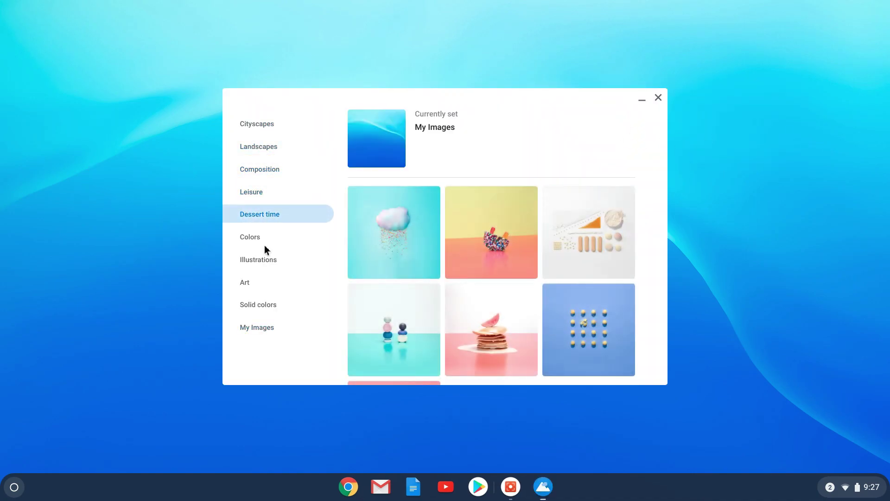
- Turn on Daily Refresh for the Landscapes wallpaper collection
click(266, 152)
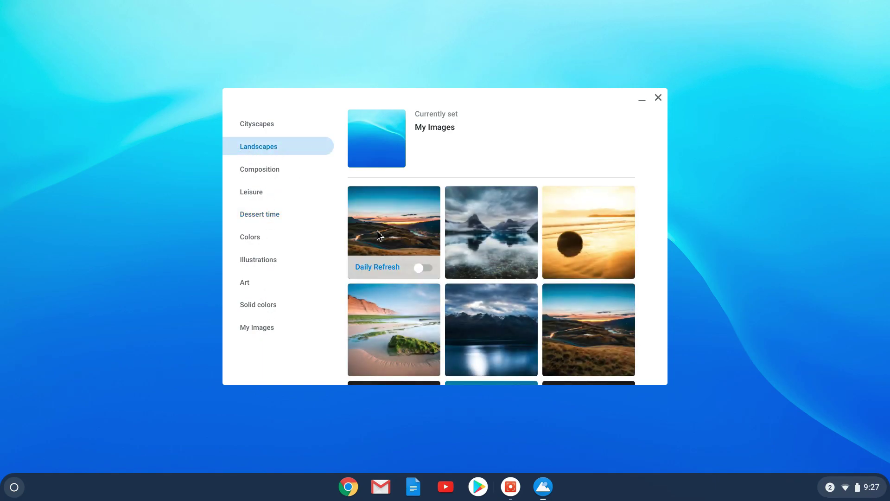
click(425, 267)
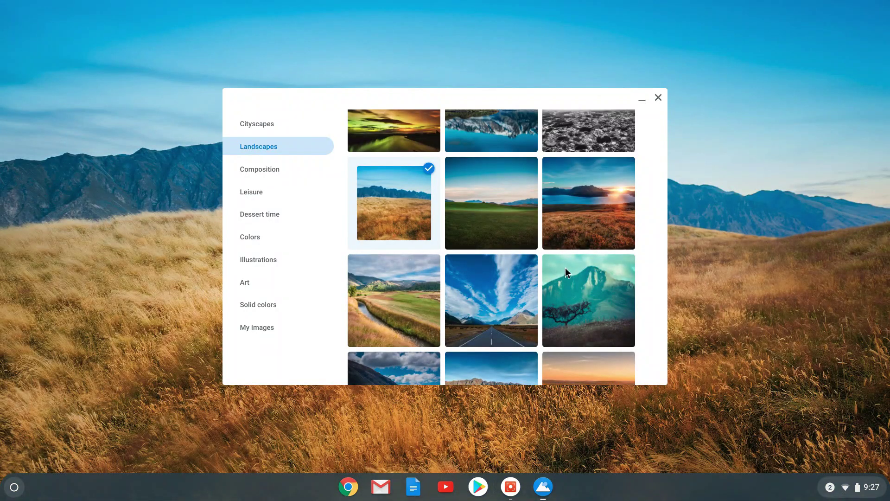
click(424, 225)
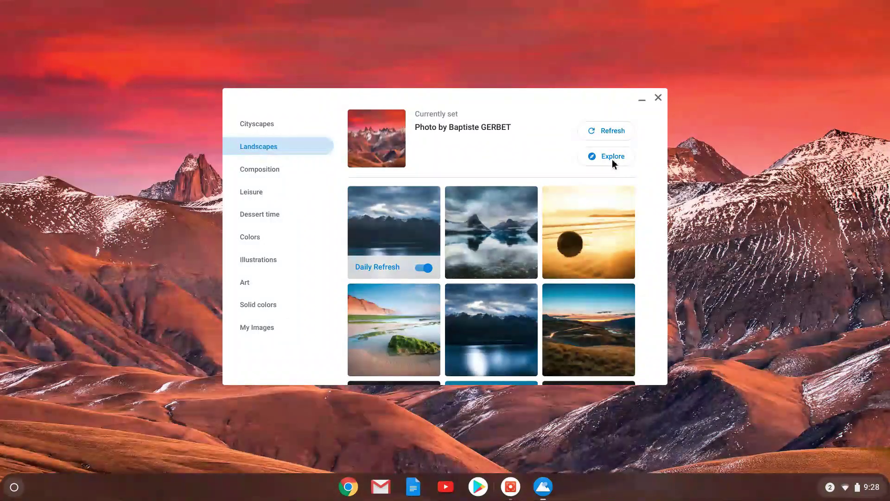
- Explore the current wallpaper's source web page, and close that page and the wallpaper settings
click(604, 155)
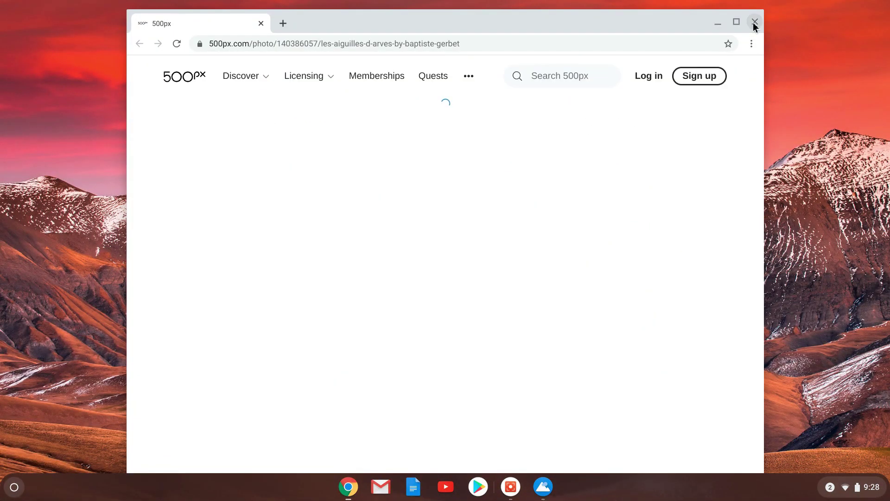
click(753, 22)
click(658, 95)
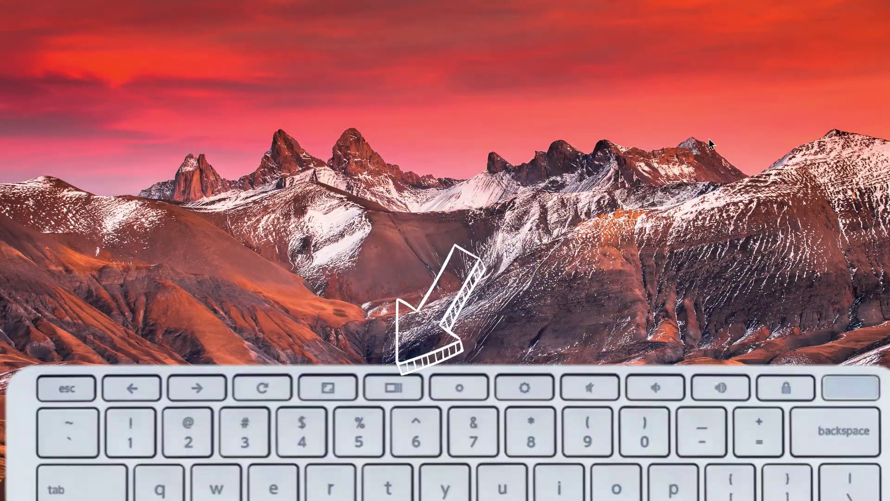
- Create a second virtual desk from the window overview and switch to it
key(F5)
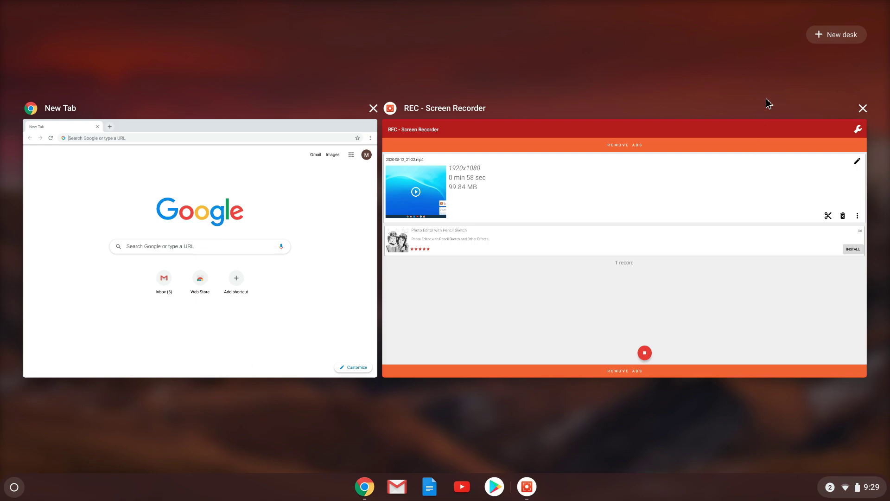
click(836, 39)
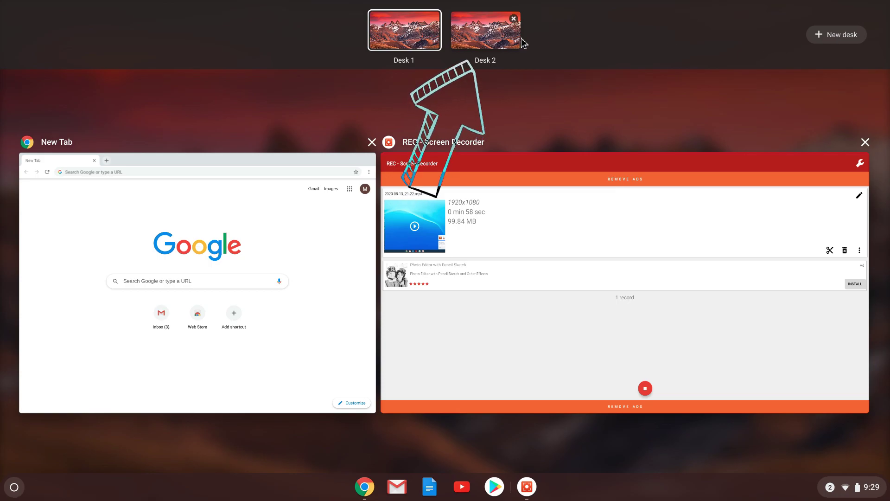
click(491, 41)
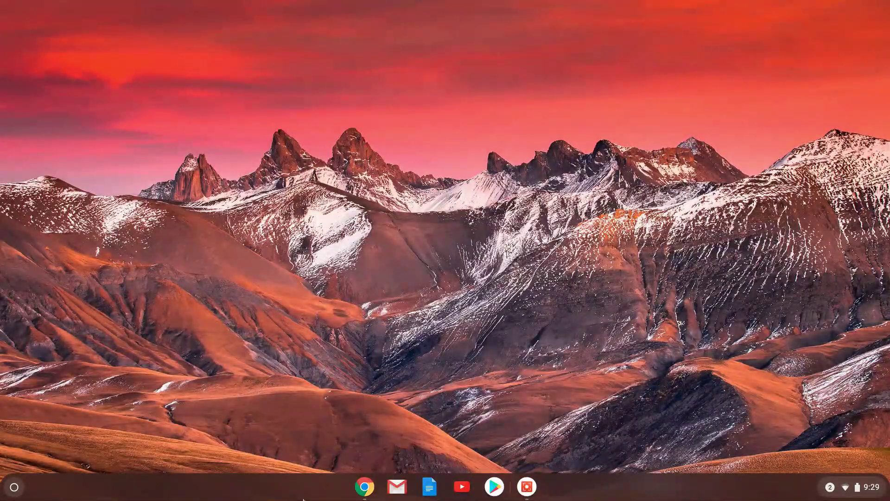
- Return to Desk 1 from the window overview
key(F5)
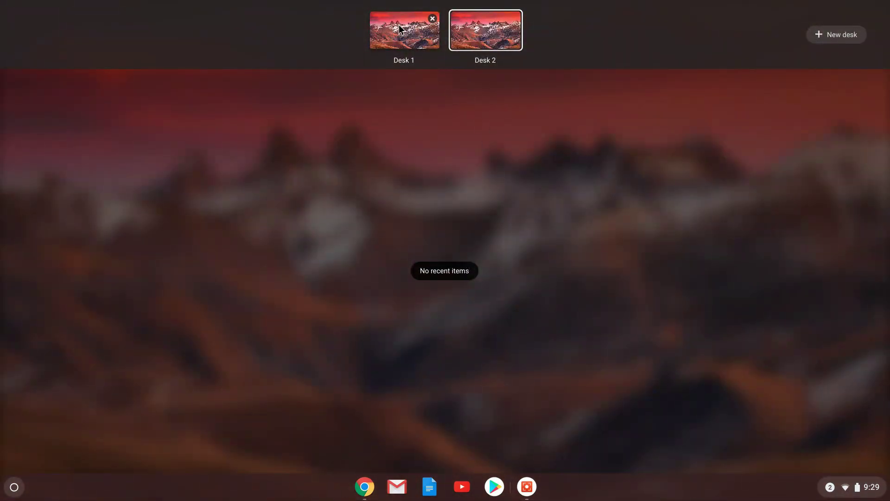
click(400, 29)
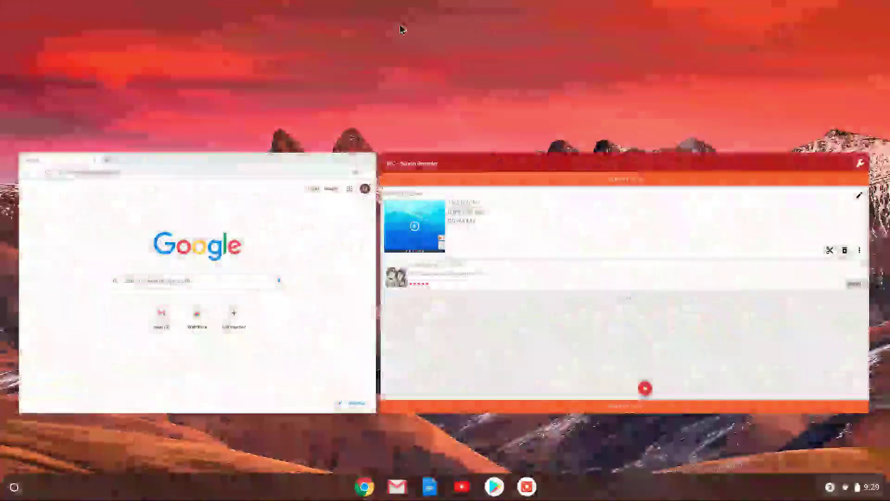
- Switch to Desk 2 from the window overview, and switch directly between the desks, ending on Desk 1
key(F5)
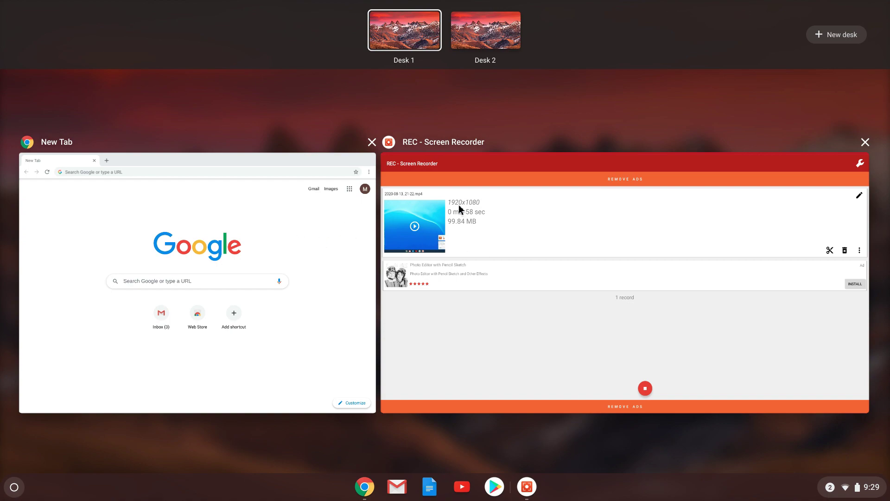
click(474, 26)
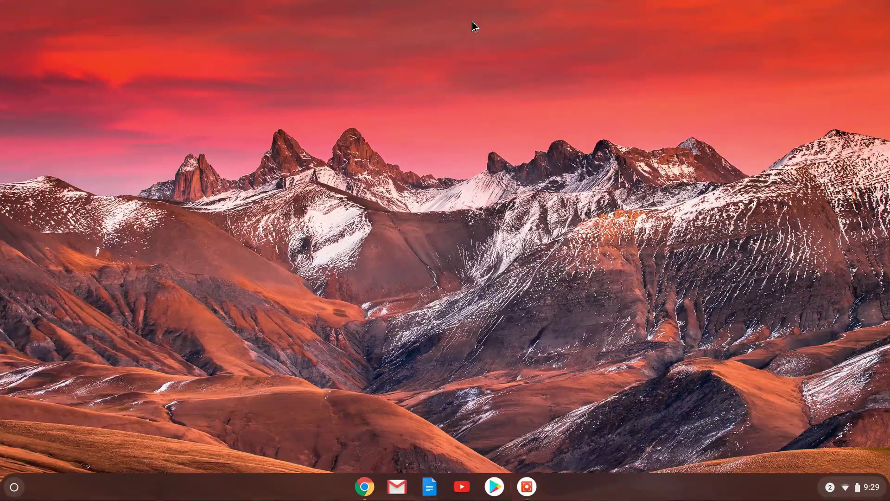
key(super+bracketright)
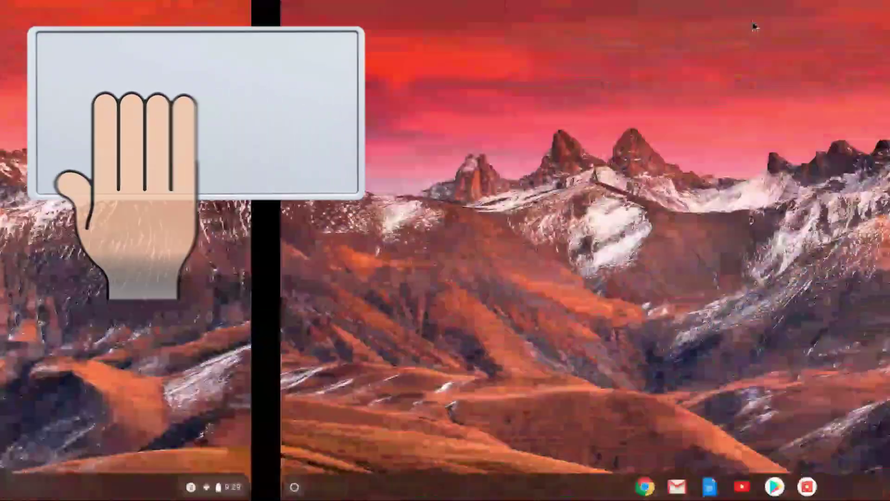
key(super+bracketright)
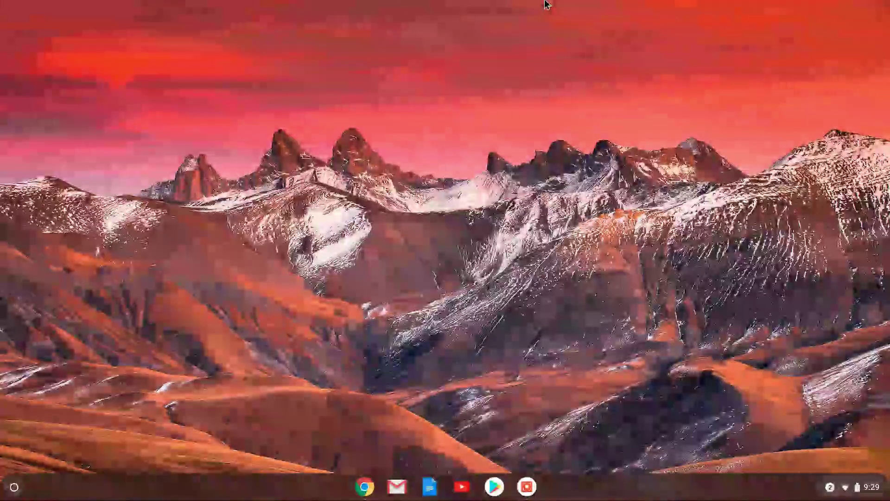
- Split the screen from the window overview with Chrome on the left half, choose REC - Screen Recorder as the second window, and minimize it
key(F5)
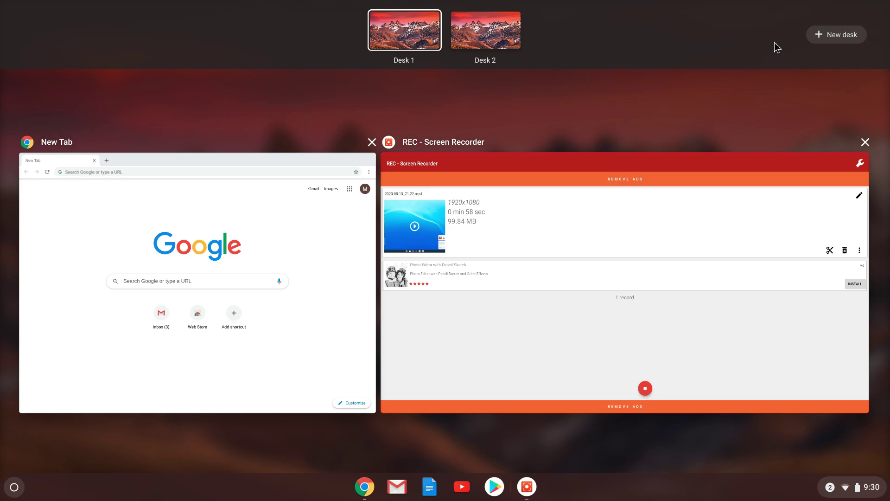
click(297, 252)
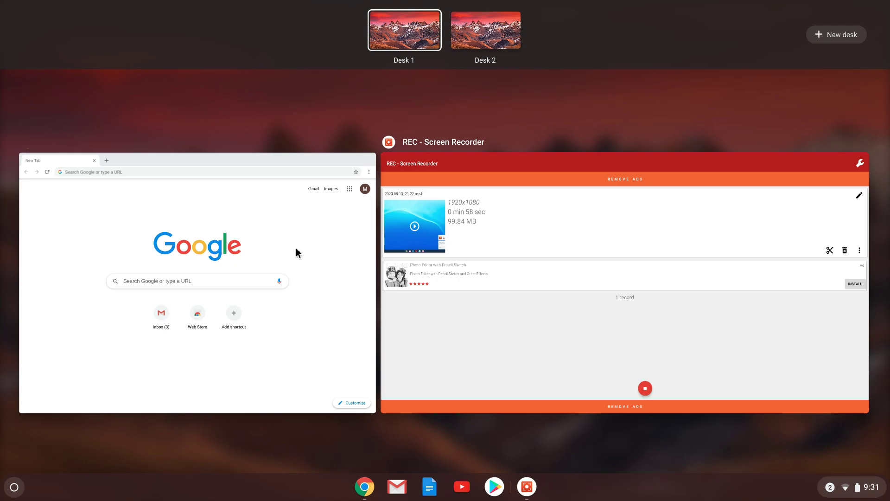
drag(296, 253, 137, 229)
drag(256, 258, 81, 235)
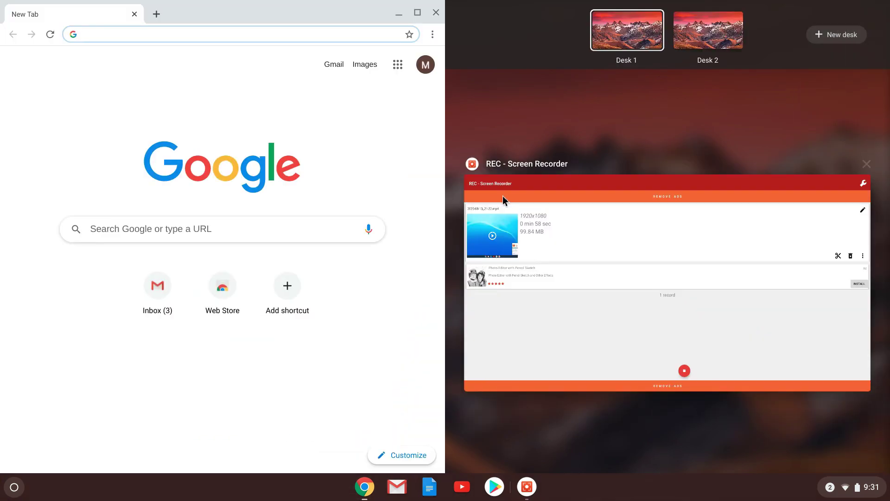
click(647, 253)
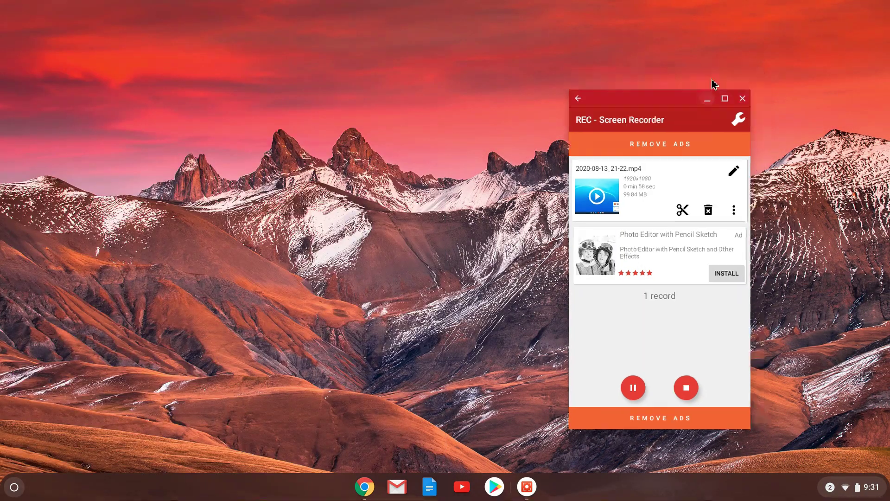
click(717, 77)
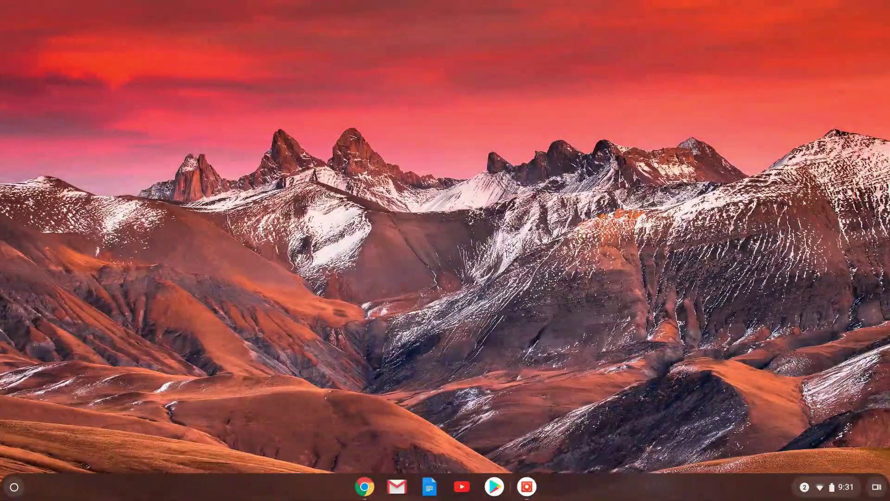
- Show the launcher in tablet mode with its search box and on-screen keyboard, and close both
key(super)
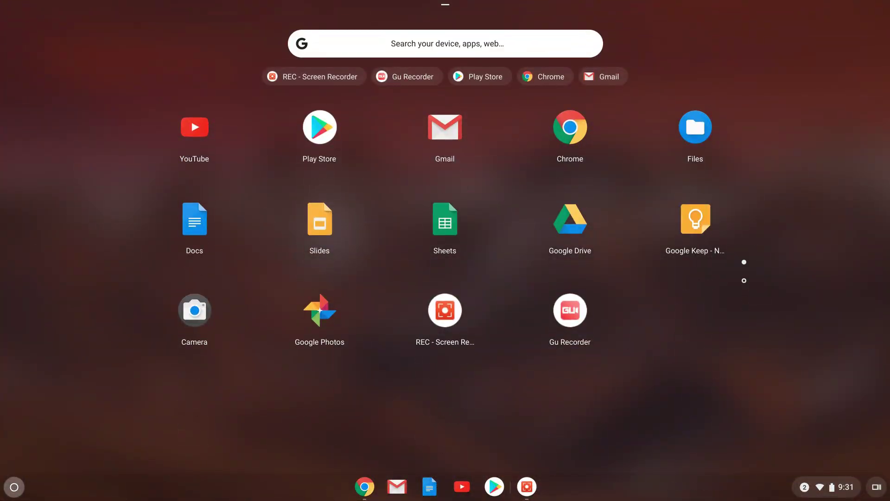
click(444, 43)
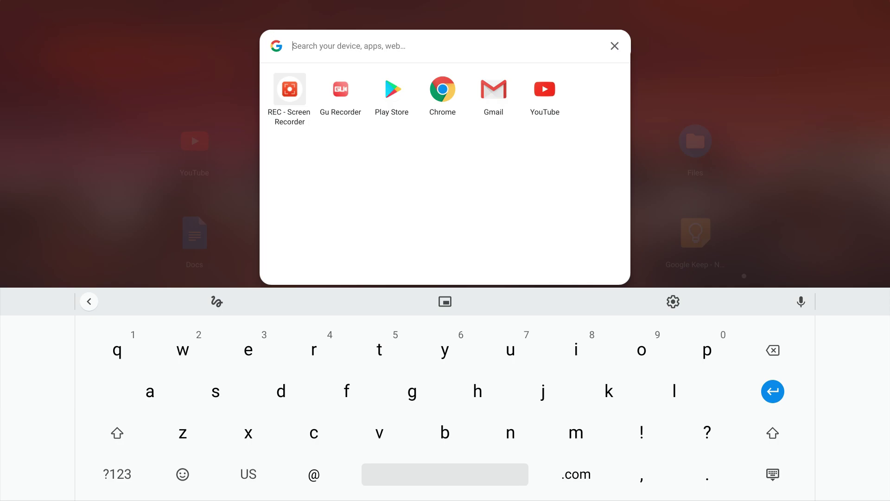
key(Escape)
key(Escape)
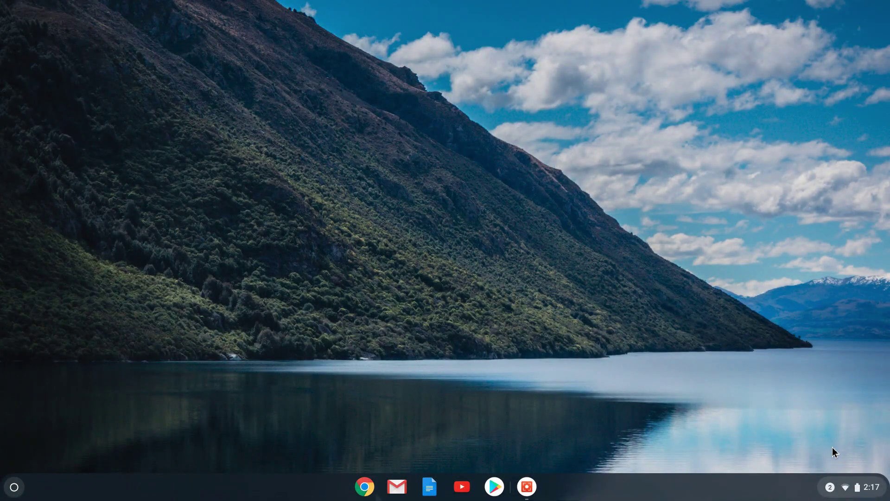
- Turn Bluetooth off in the quick settings and review the list of apps allowed to send notifications
click(845, 489)
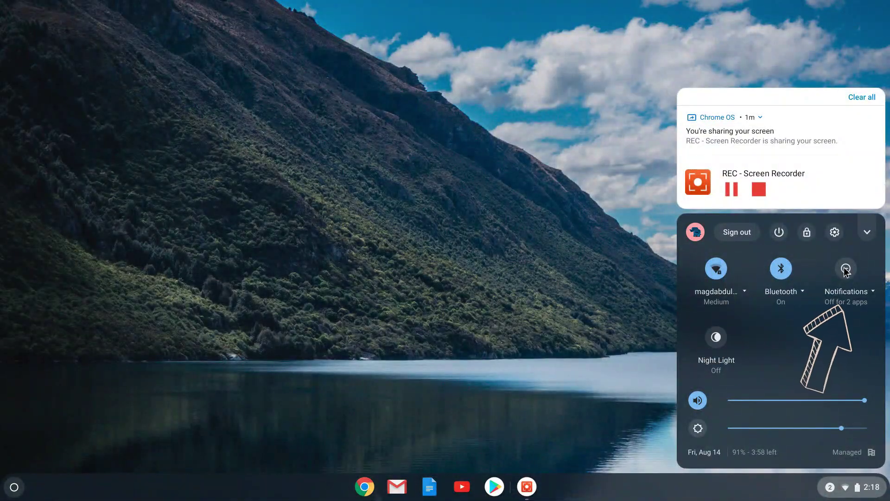
click(782, 270)
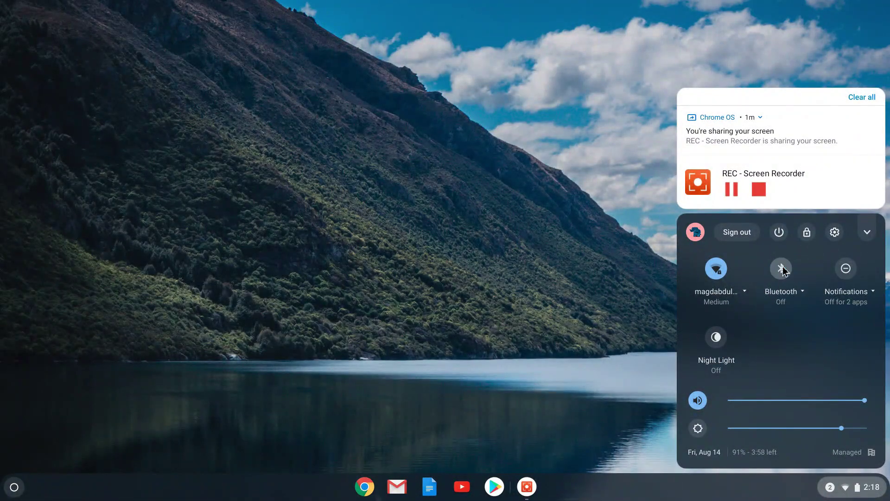
click(858, 295)
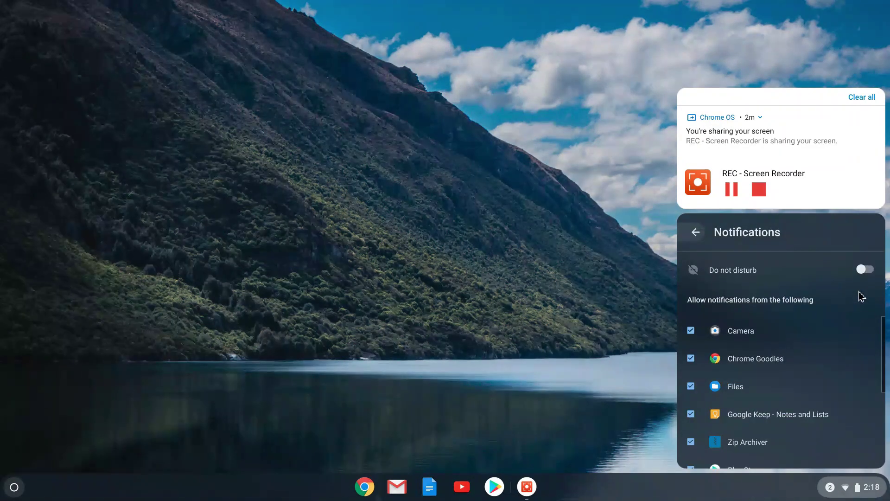
click(695, 233)
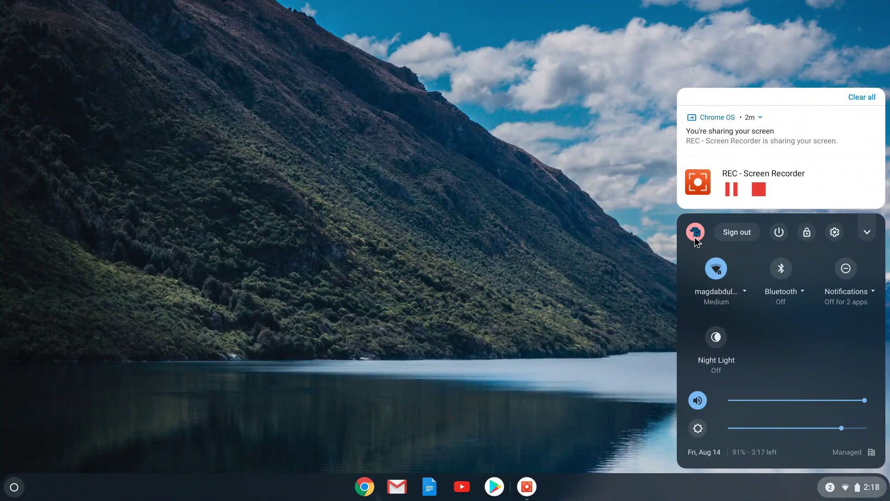
click(854, 296)
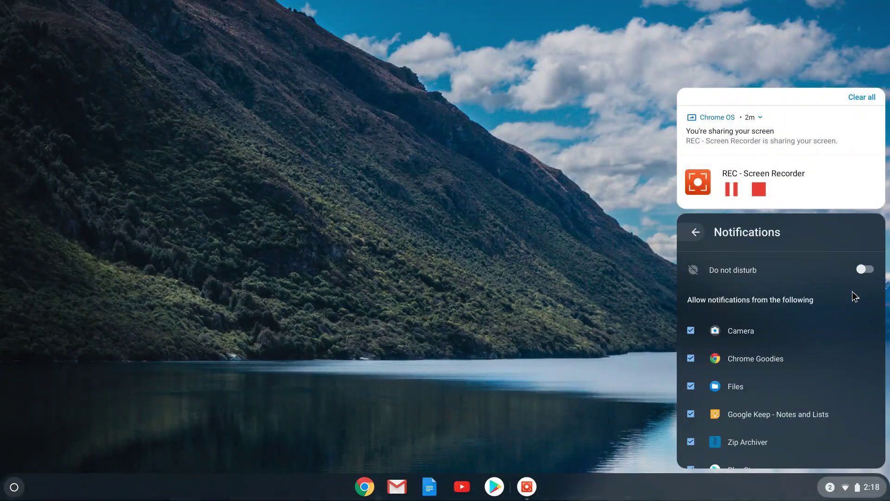
scroll(821, 315, down, 6)
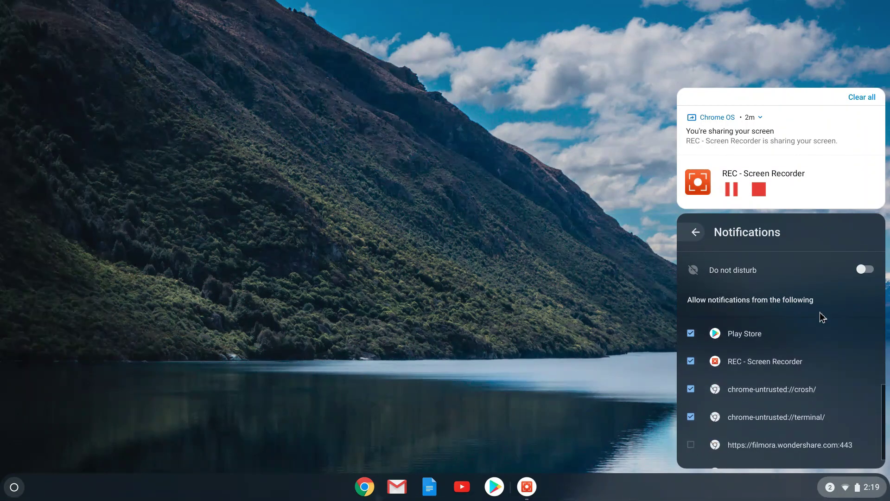
scroll(823, 317, up, 4)
scroll(822, 317, up, 2)
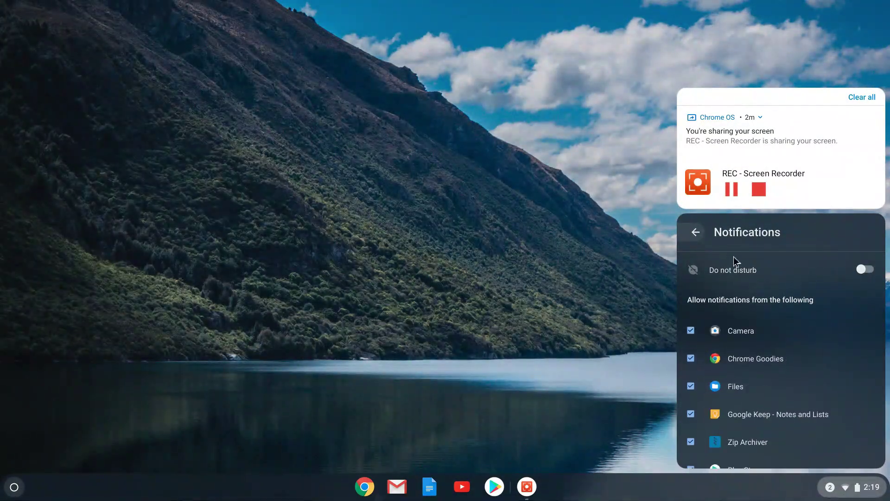
click(698, 235)
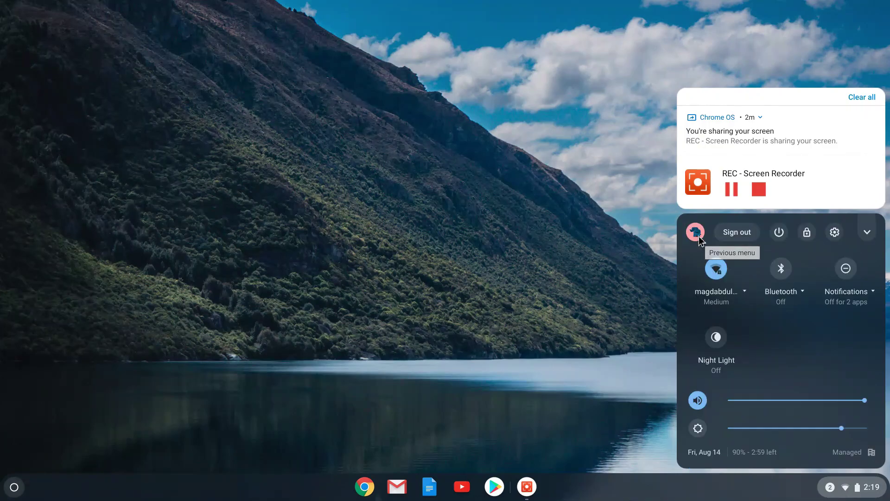
- Turn on Night Light and explore the account option for signing in another user
click(726, 342)
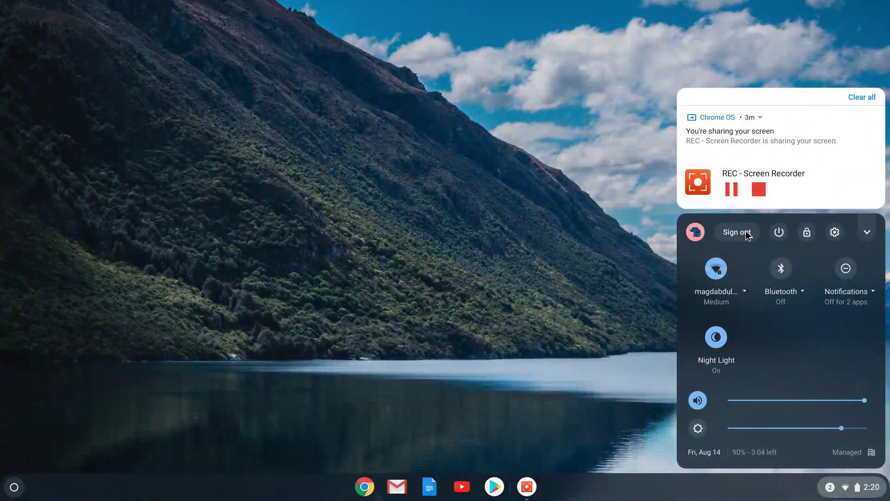
click(697, 233)
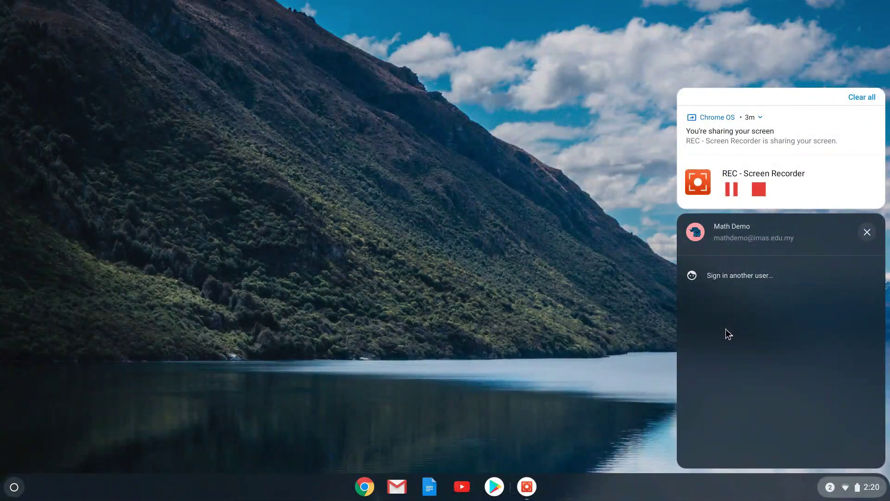
click(737, 276)
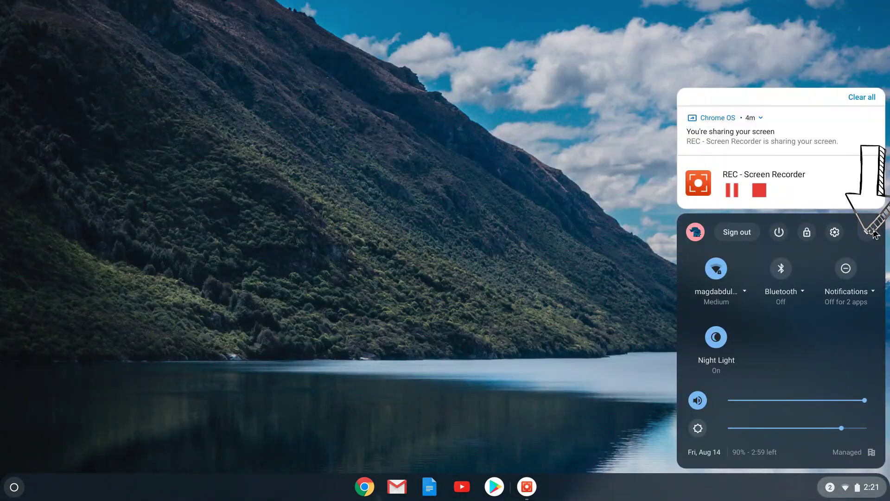
- Collapse the quick settings to their compact view and expand them again
click(874, 234)
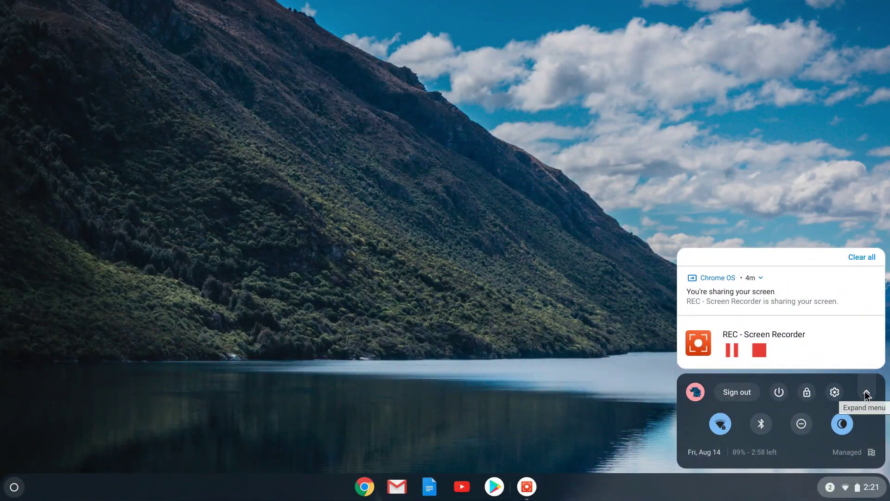
click(866, 395)
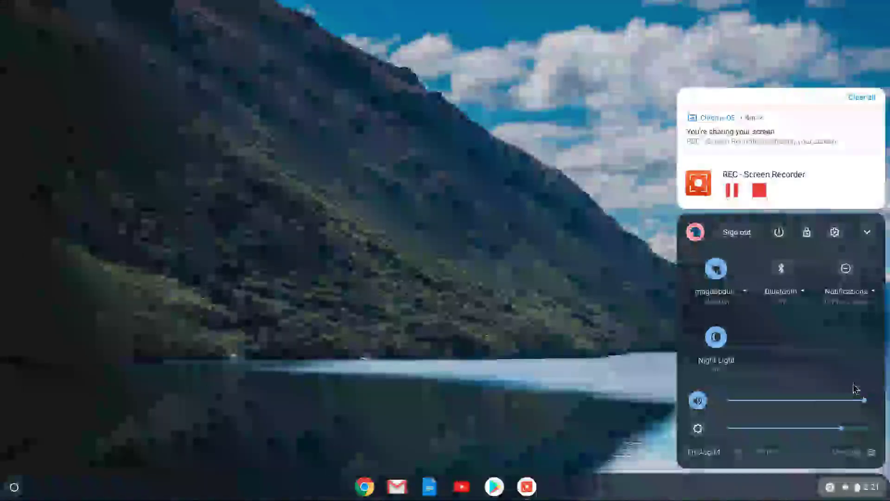
- Open the full Settings window and look over its sections from Network to Linux (Beta), returning to People
click(835, 233)
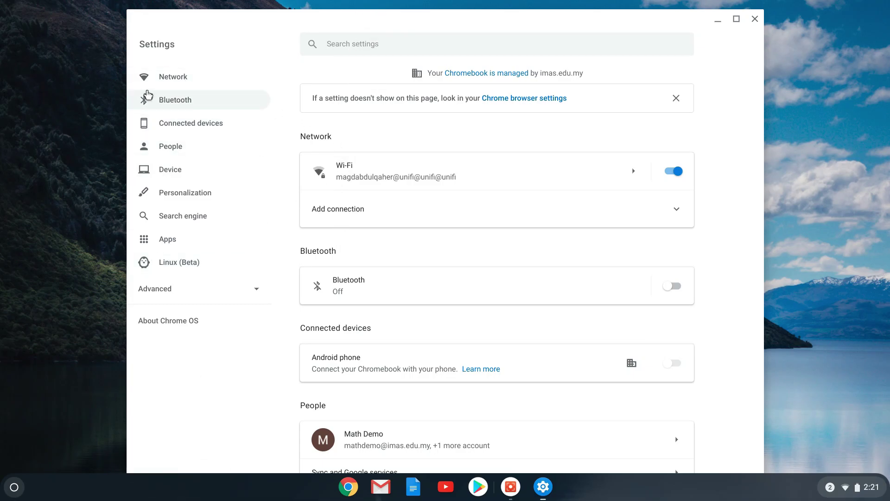
scroll(431, 257, down, 10)
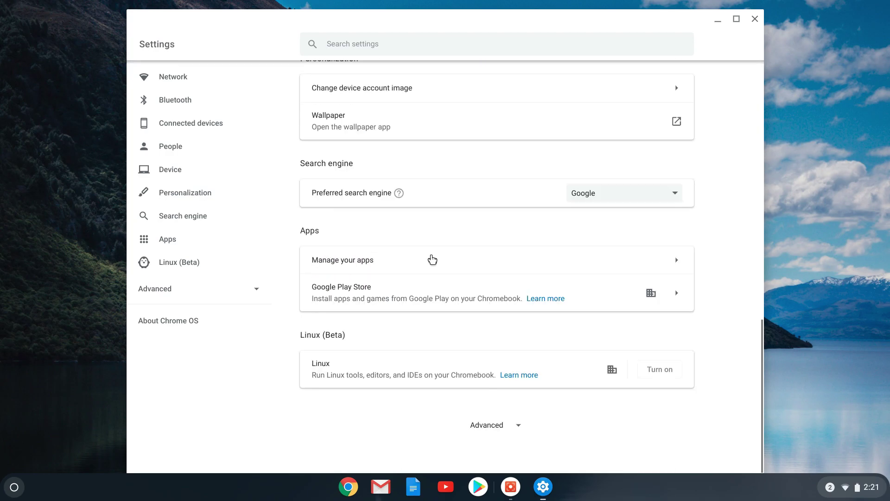
scroll(431, 257, up, 10)
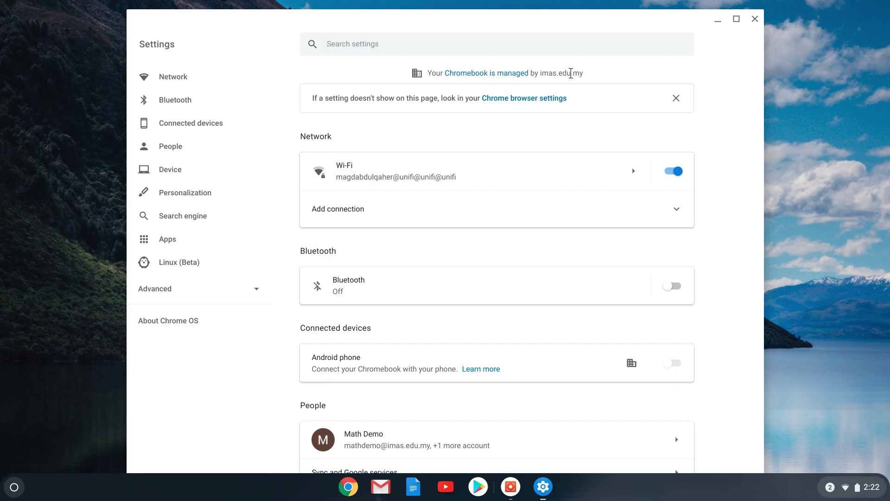
scroll(516, 241, down, 2)
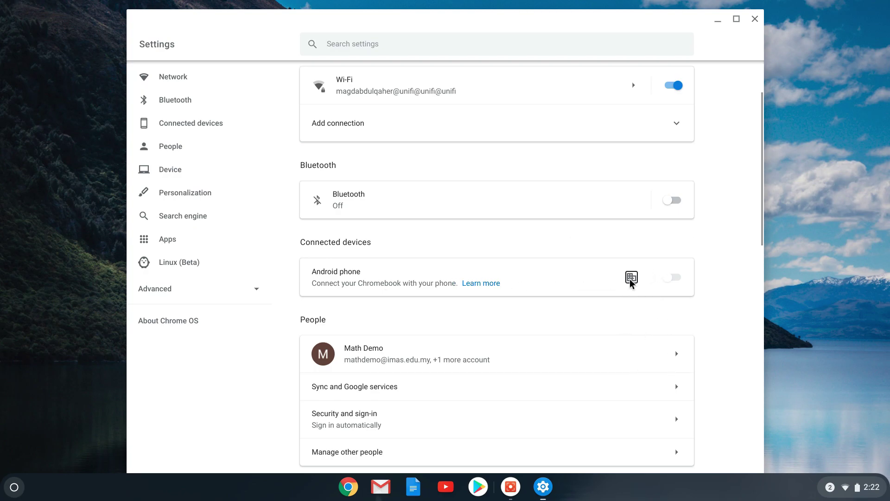
scroll(630, 279, down, 1)
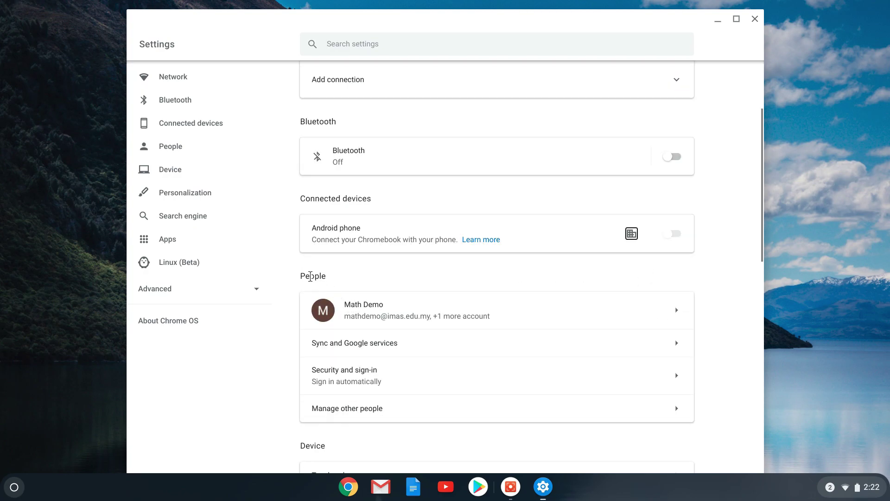
- View the signed-in accounts under People and check the removal option for the secondary account, without removing it
click(422, 313)
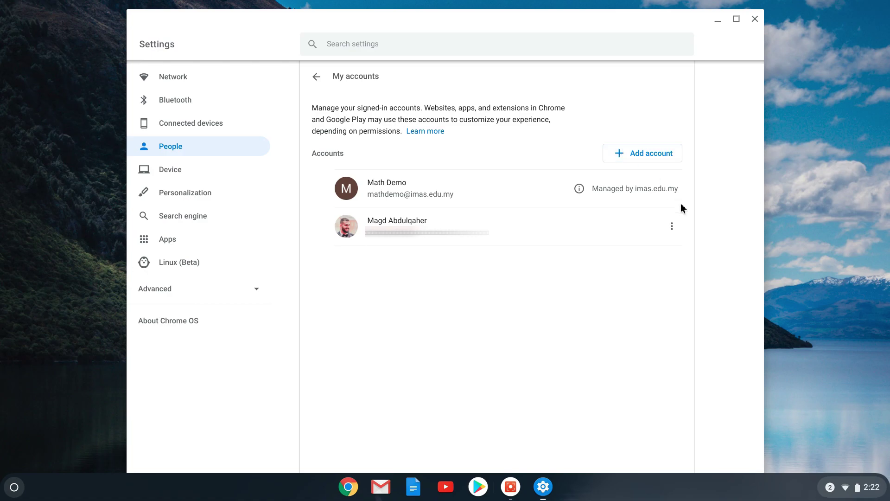
click(672, 226)
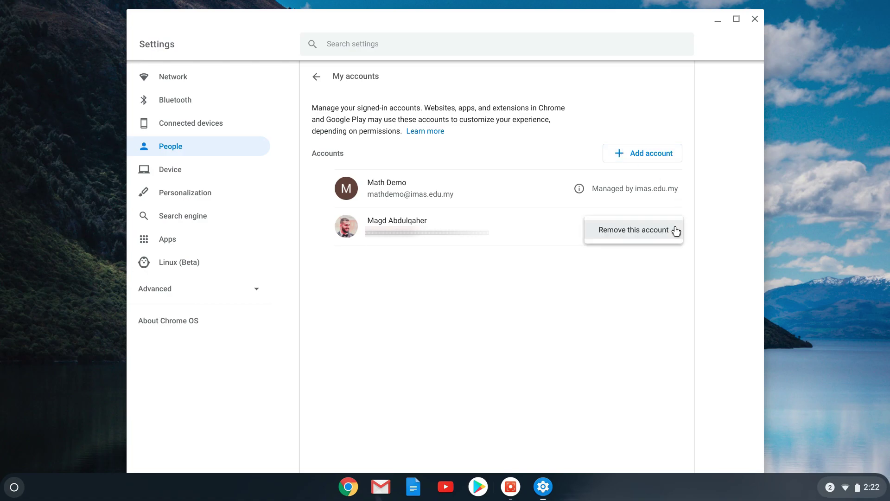
click(598, 274)
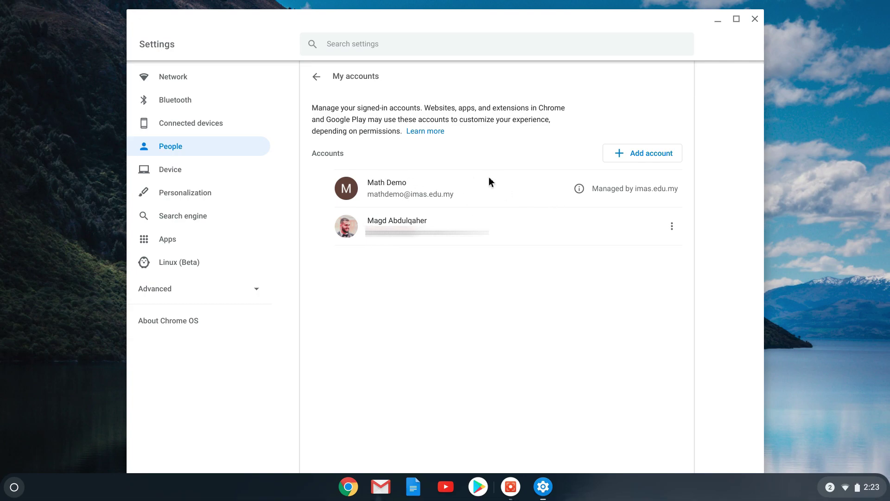
- Go back to the People settings and open the Manage what you sync page under Sync and Google services
click(320, 82)
click(352, 280)
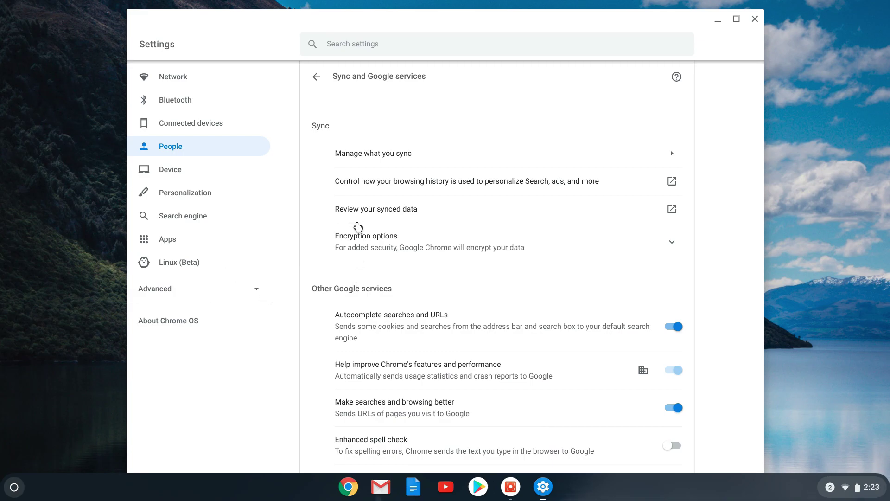
click(391, 160)
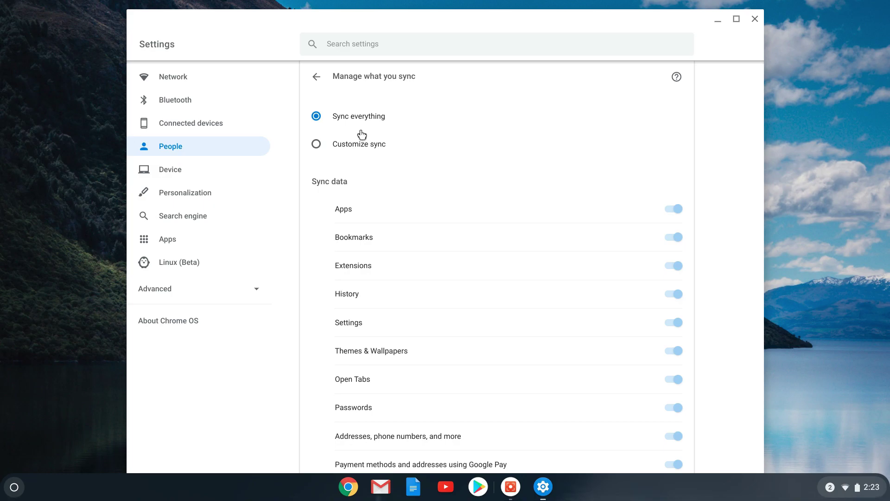
- Switch syncing to Customize sync, restore Sync everything, and go back to the main settings list
click(317, 146)
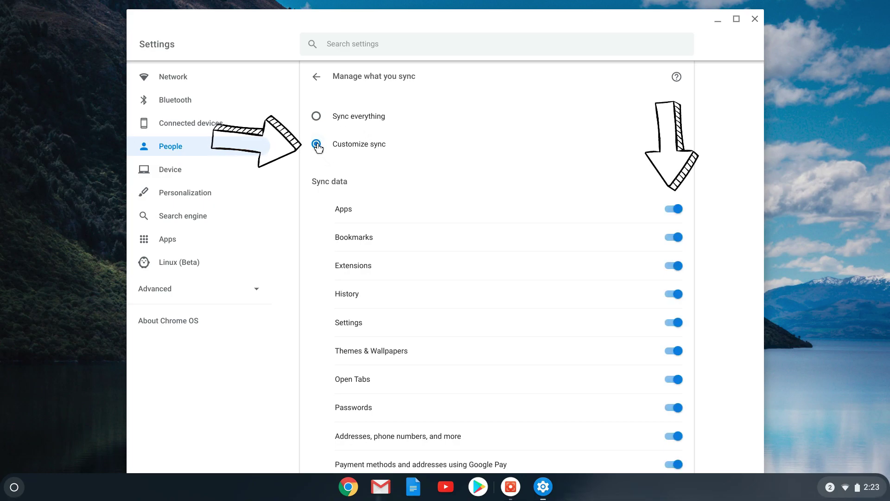
click(316, 118)
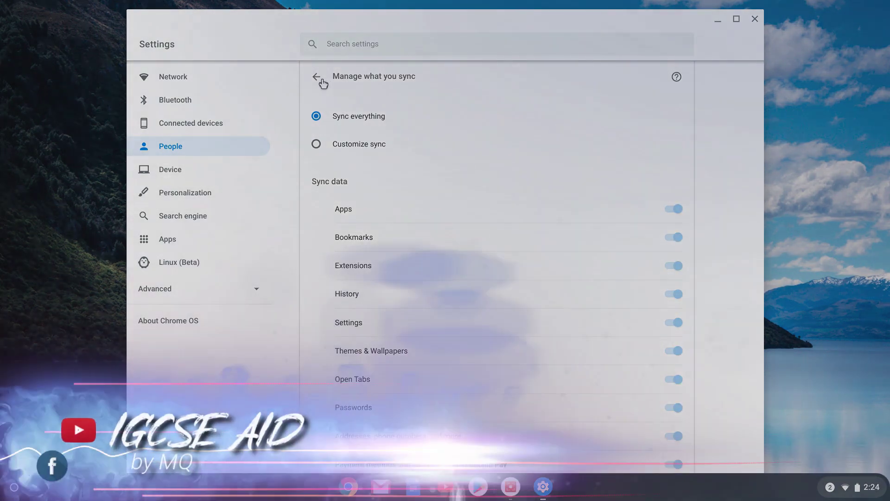
click(320, 80)
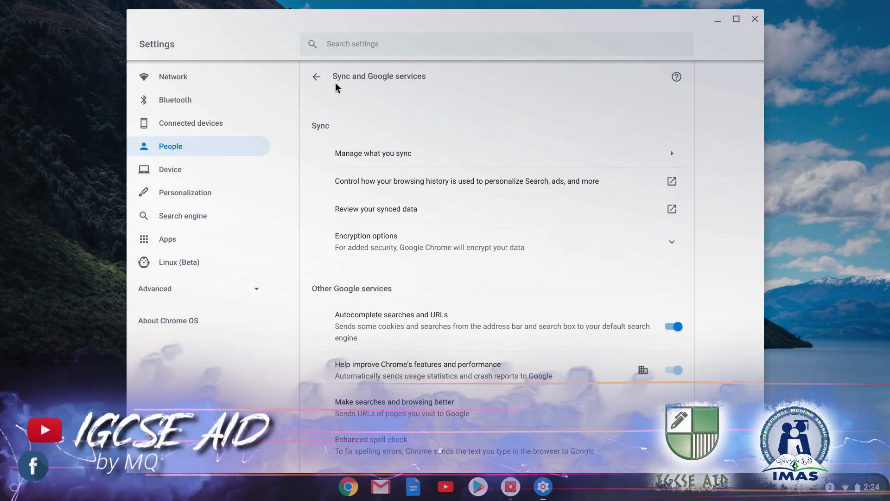
click(315, 77)
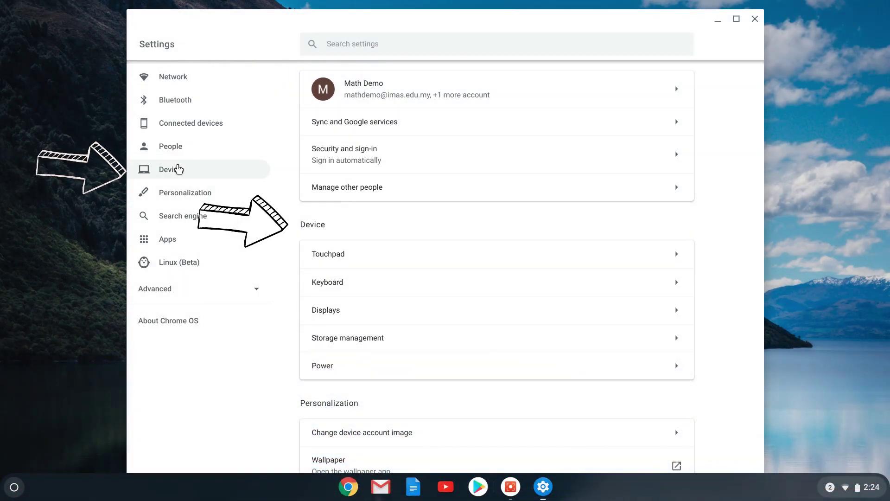
- Open the Touchpad settings under Device, turn off Reverse scrolling, and return to the Device section
click(178, 169)
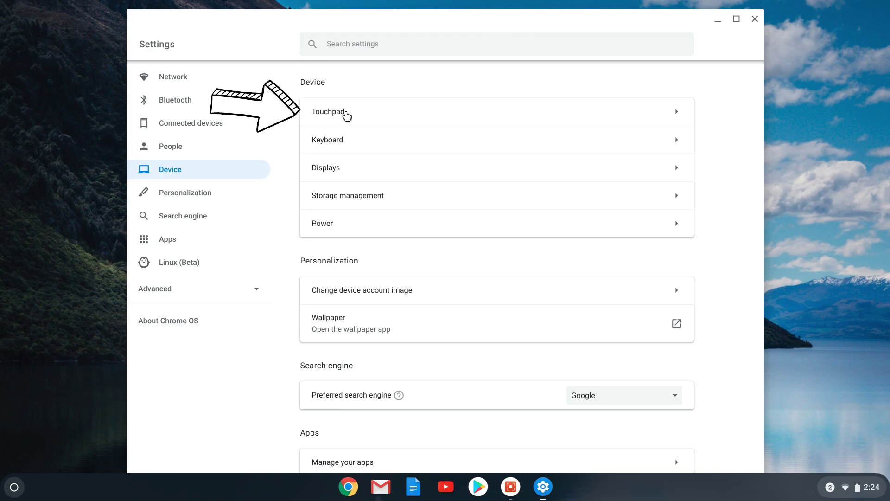
click(398, 113)
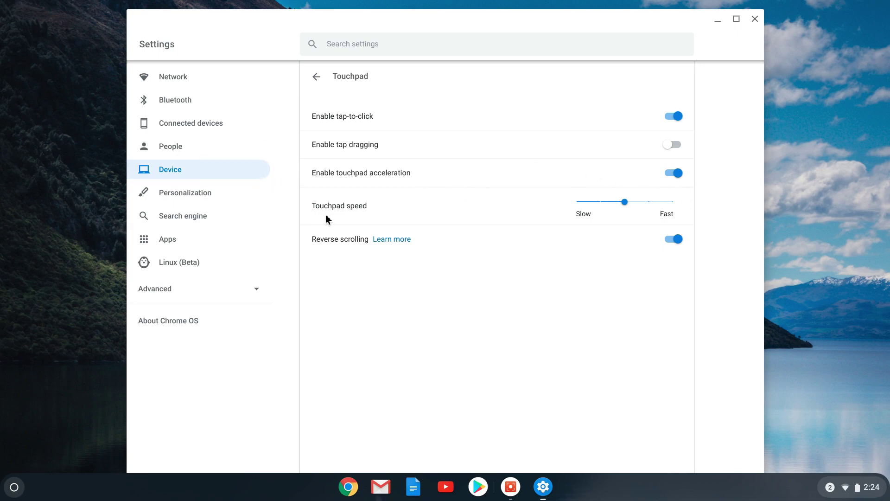
click(673, 240)
click(317, 76)
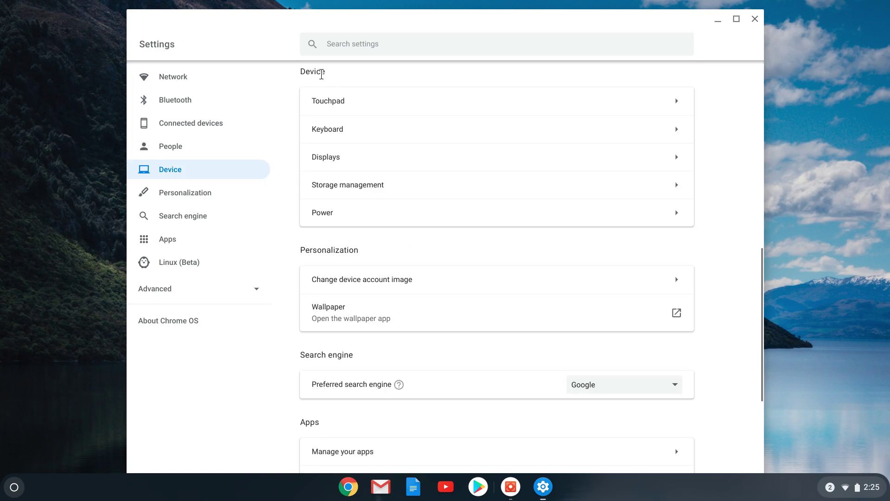
- Open the Keyboard settings and go through the key assignments from Search to Escape without changing them
click(399, 139)
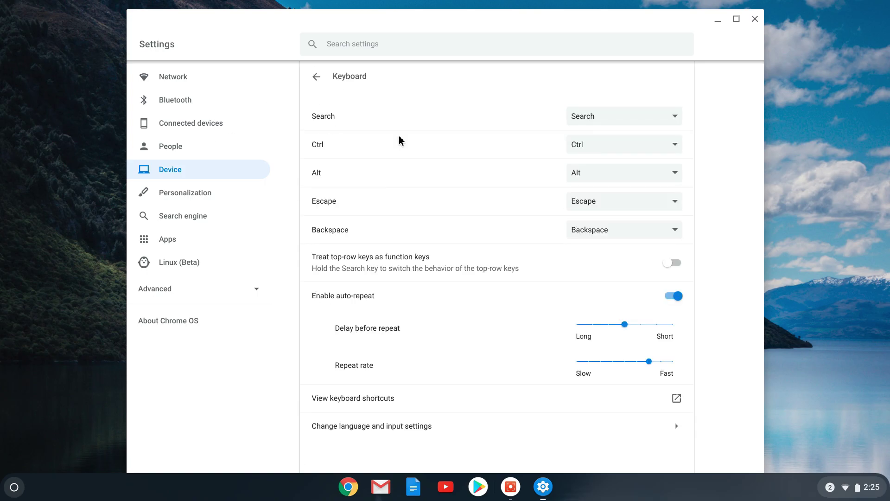
key(Tab)
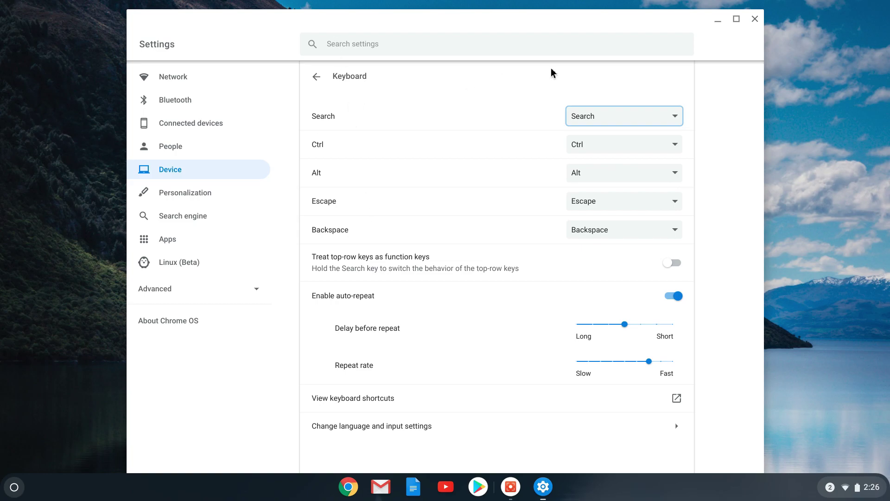
click(621, 113)
key(Escape)
key(Tab)
key(Tab)
key(Tab)
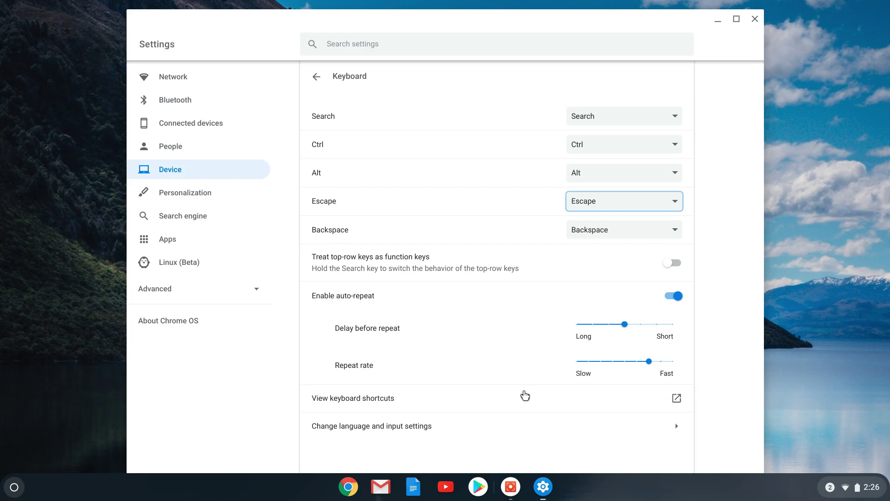
- Open the language and input settings from the Keyboard page and add Arabic to the languages
click(446, 433)
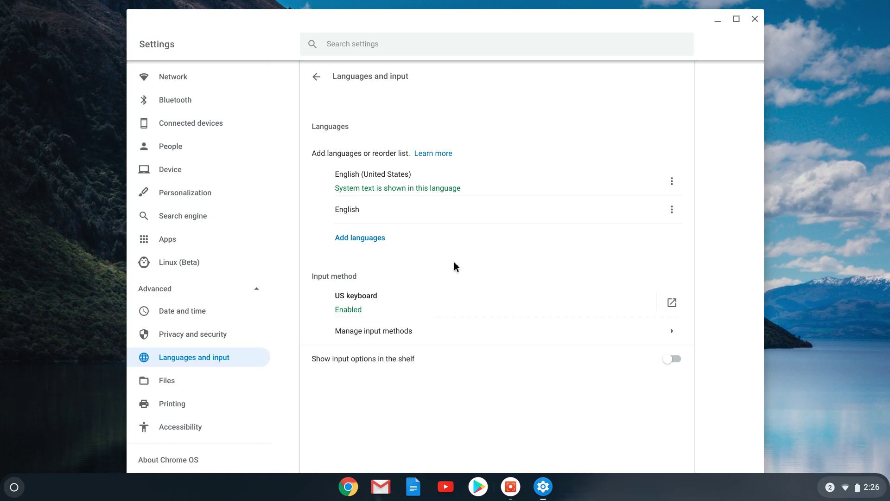
click(359, 244)
click(353, 265)
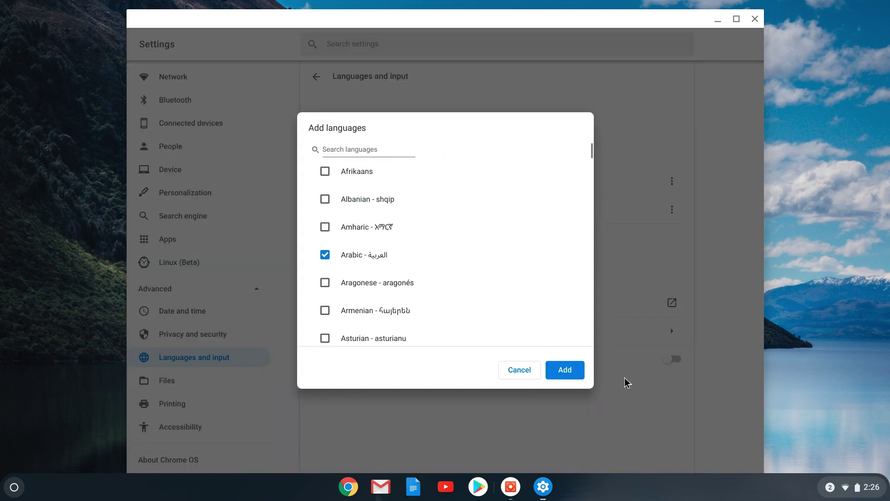
click(564, 369)
- Enable the Arabic keyboard in Manage input methods and return to Languages and input
click(534, 359)
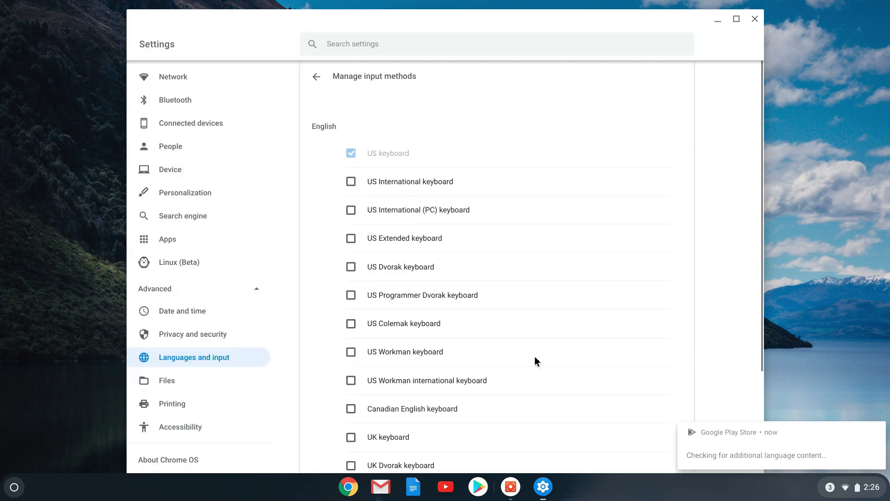
scroll(535, 343, down, 3)
click(519, 381)
scroll(519, 381, up, 5)
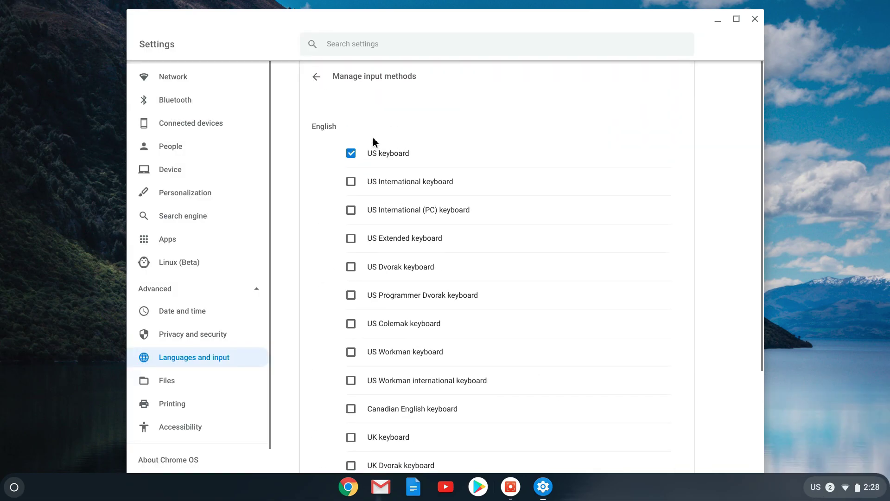
click(315, 76)
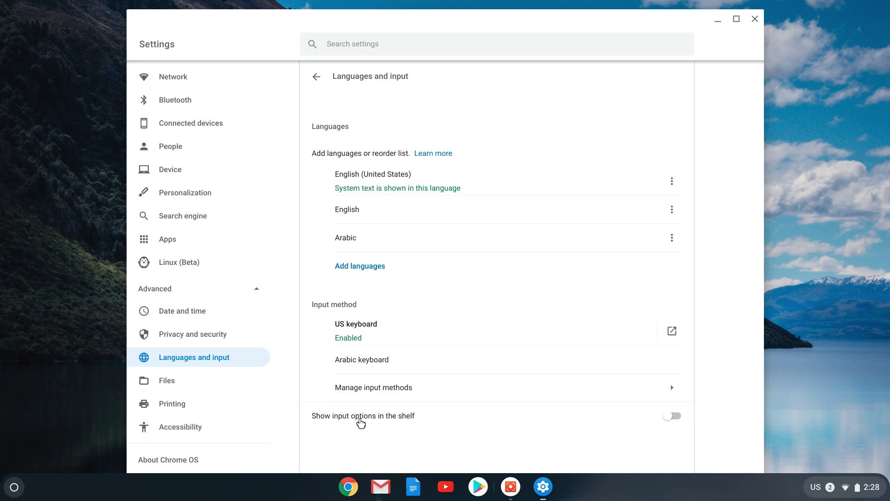
- Turn on Show input options in the shelf, view the input methods offered there, and return to the Device settings
click(662, 420)
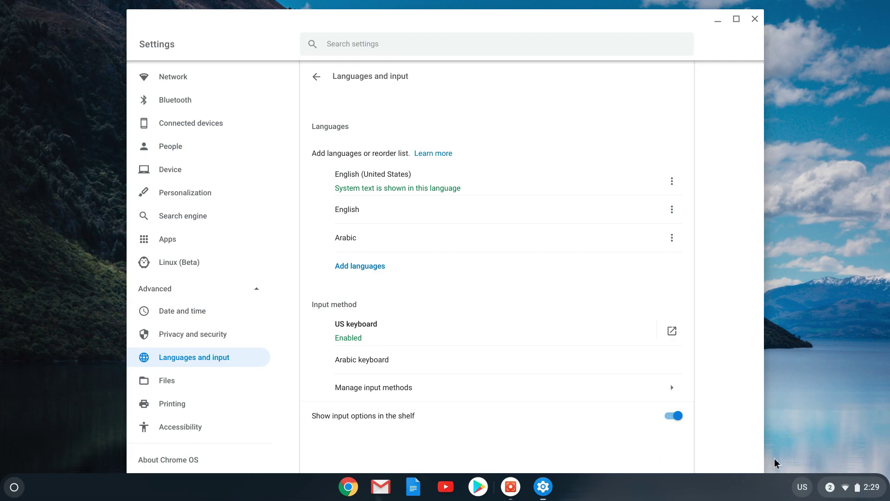
click(802, 487)
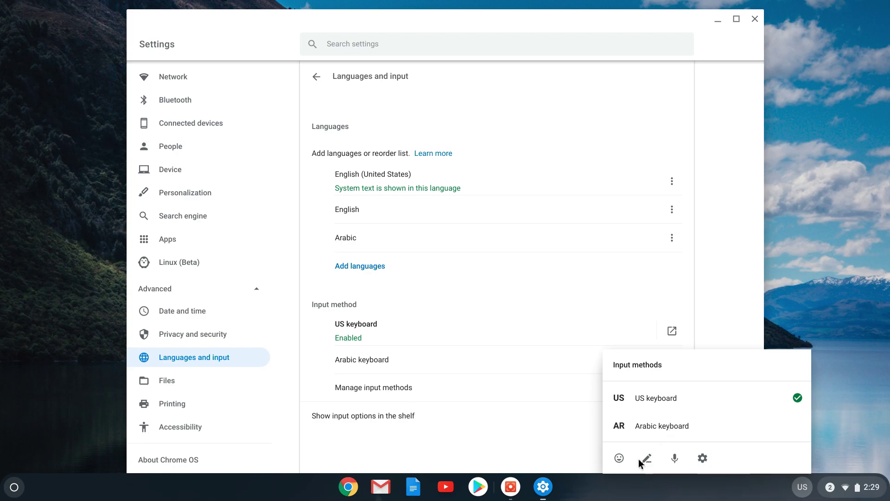
click(373, 207)
click(316, 78)
click(313, 81)
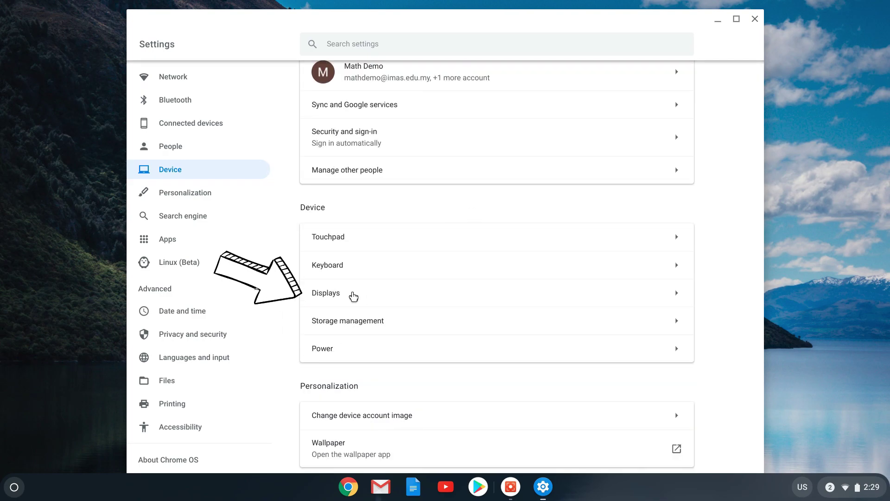
- Open the Displays settings and view the Night Light schedule options without choosing another one
click(353, 294)
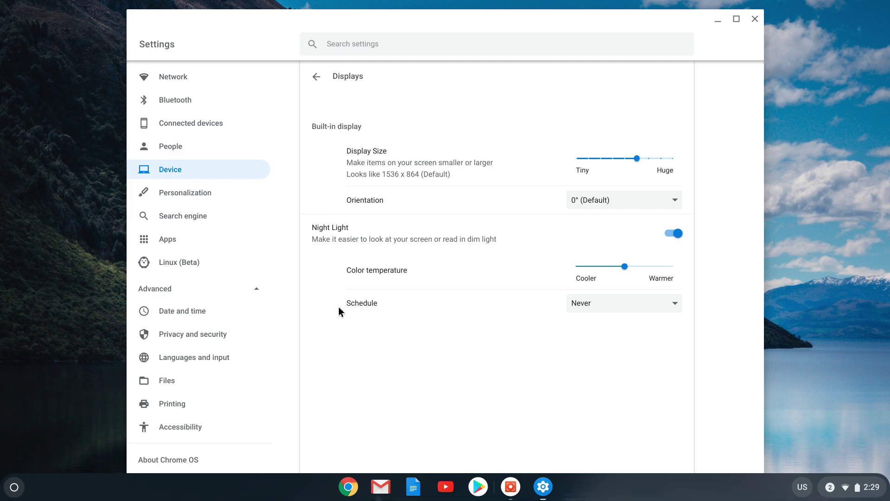
click(651, 302)
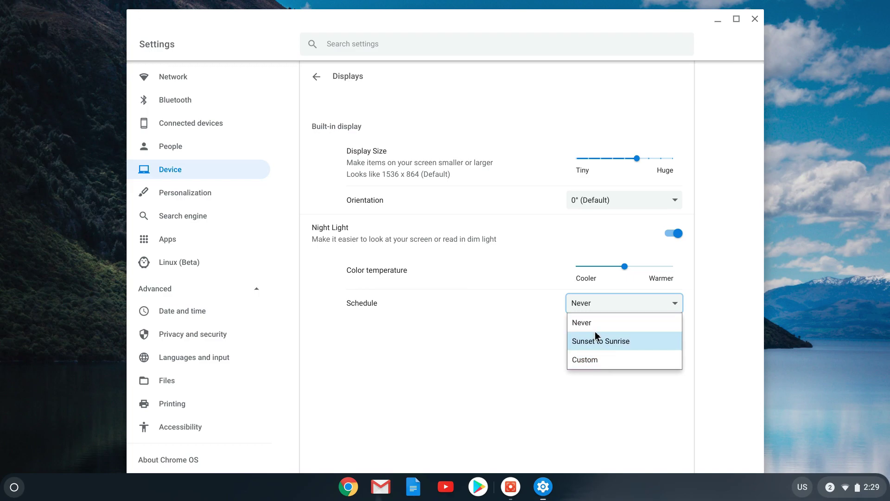
click(513, 312)
- Try a cooler Night Light color temperature, restore the middle setting, and return to the Device settings
click(603, 266)
click(622, 266)
click(315, 78)
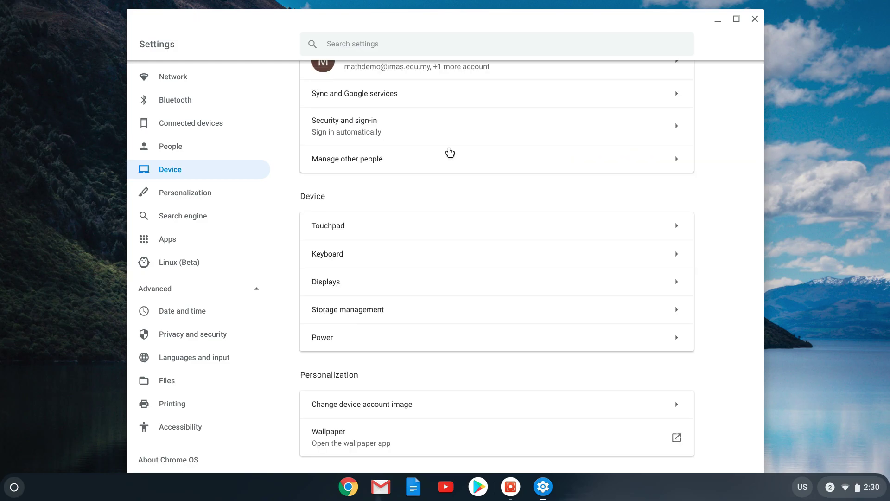
- Look over the Personalization to Linux (Beta) sections and view the preferred search engine choices, keeping Google
scroll(450, 152, down, 5)
scroll(380, 204, down, 3)
scroll(380, 208, up, 1)
click(641, 236)
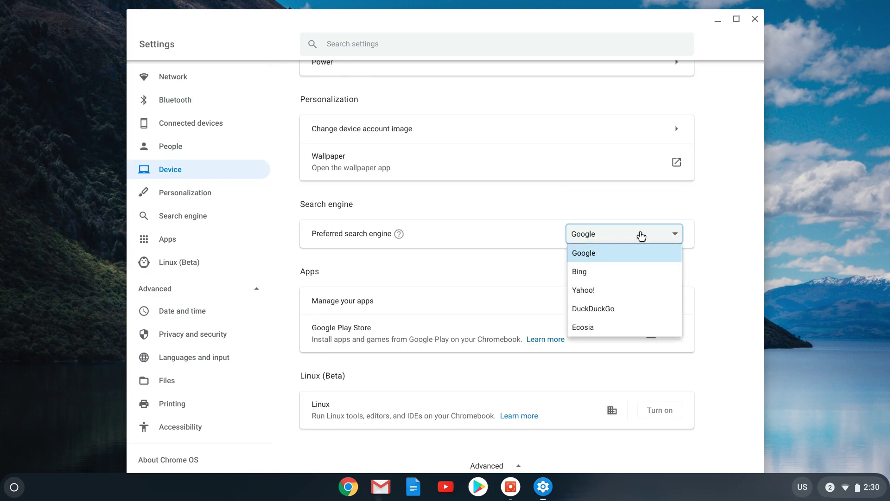
click(641, 236)
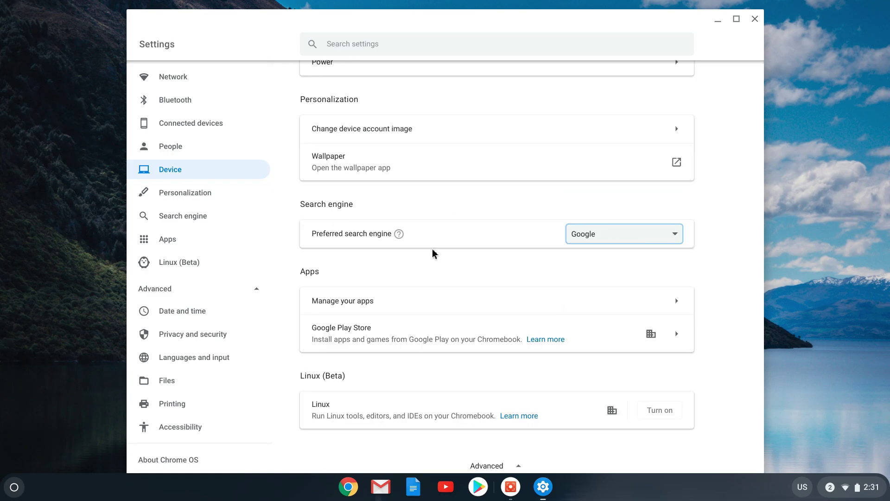
- Turn on Use 24-hour clock in the advanced Date and time settings
scroll(431, 252, down, 7)
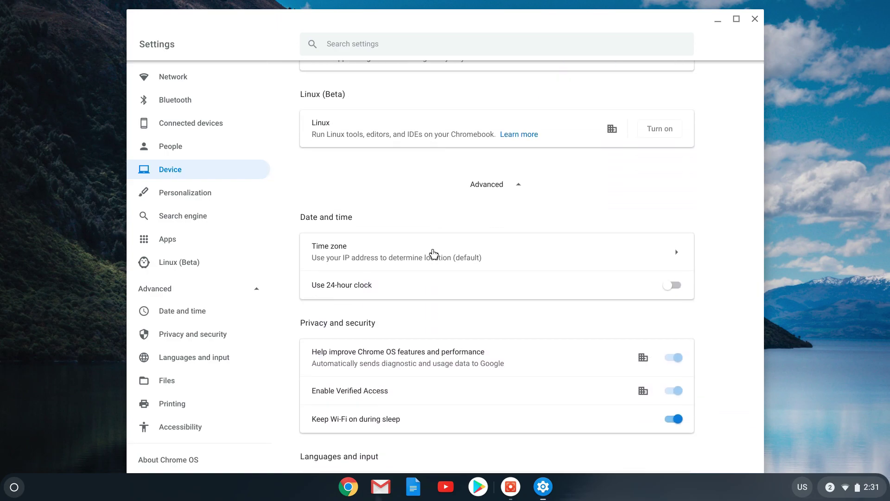
scroll(383, 239, down, 2)
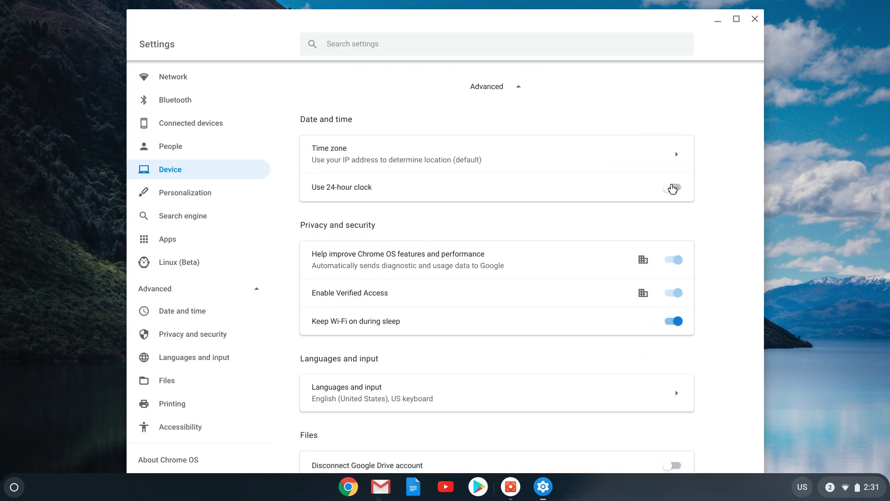
click(673, 188)
- Turn on Always show accessibility options in the system menu in the Accessibility settings
scroll(533, 219, down, 4)
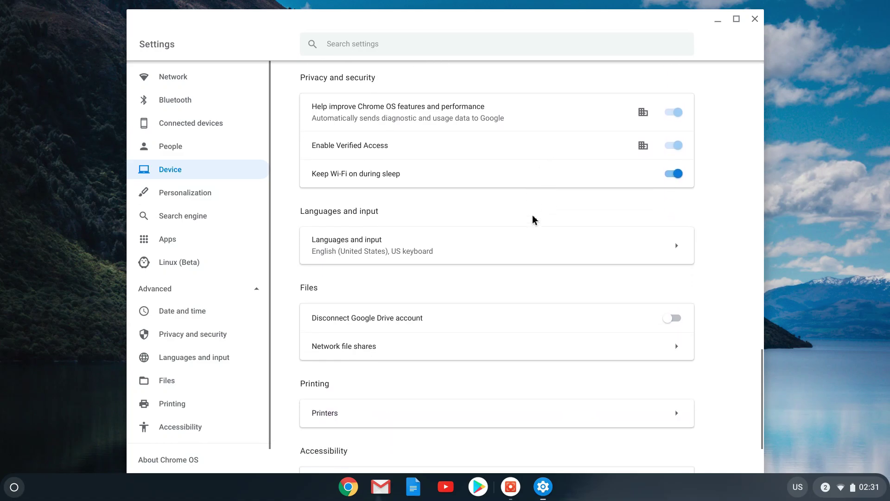
scroll(533, 218, down, 2)
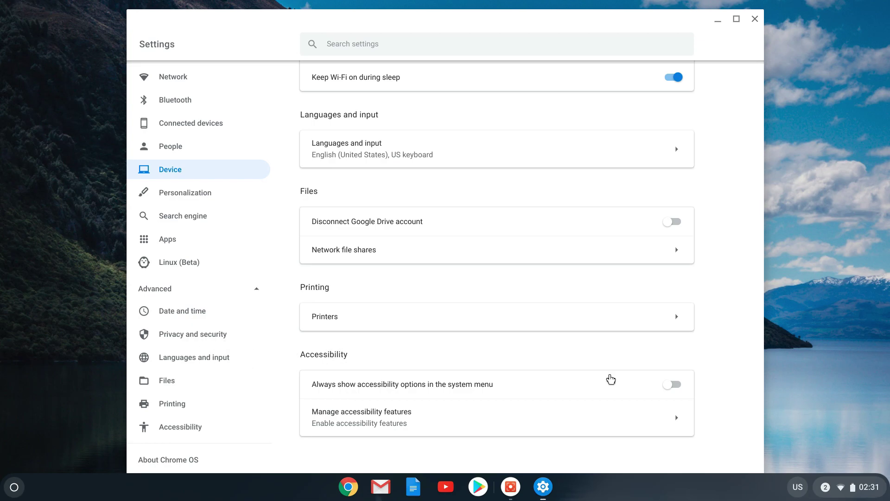
click(675, 386)
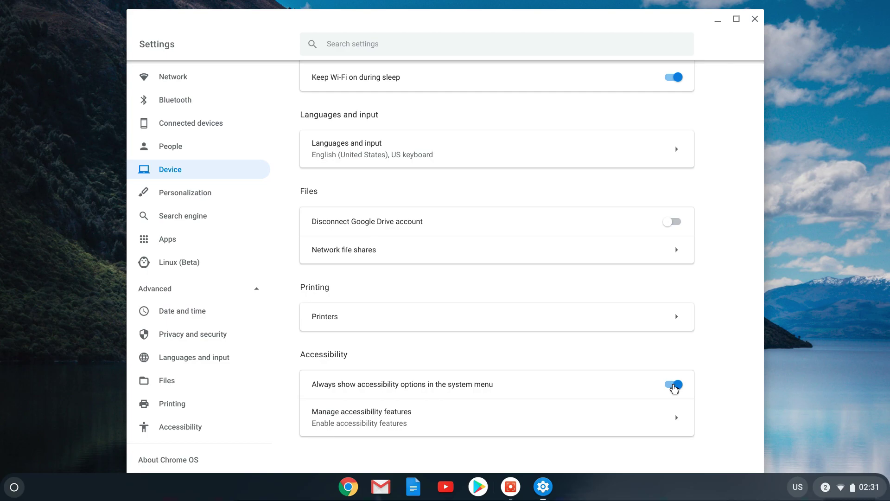
- Look over the Accessibility options in the quick settings and turn on Dictation, agreeing to send voice to Google
click(846, 497)
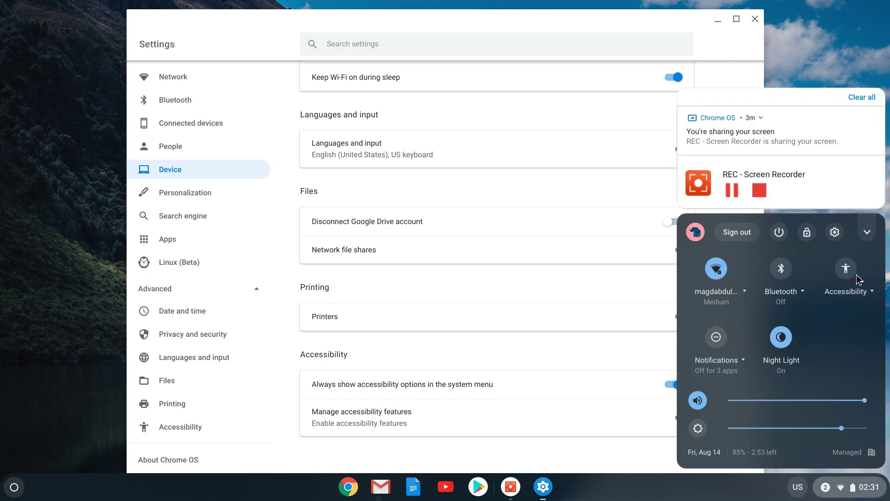
click(851, 296)
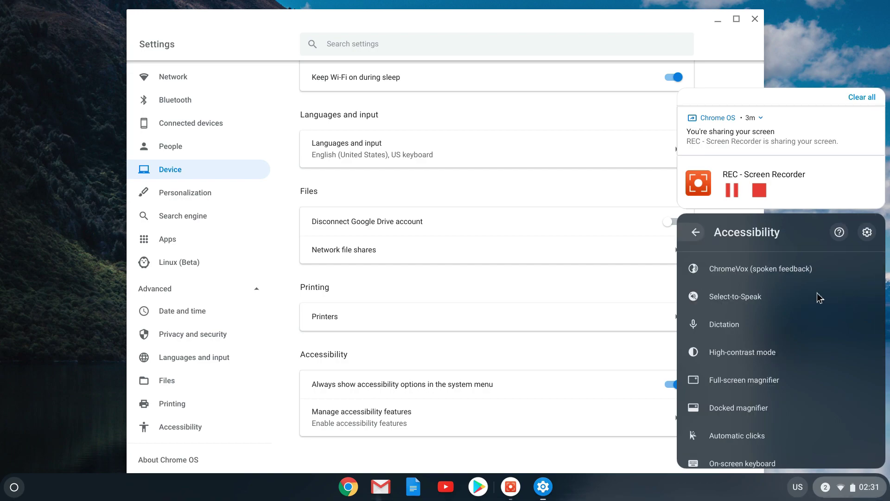
scroll(810, 315, down, 5)
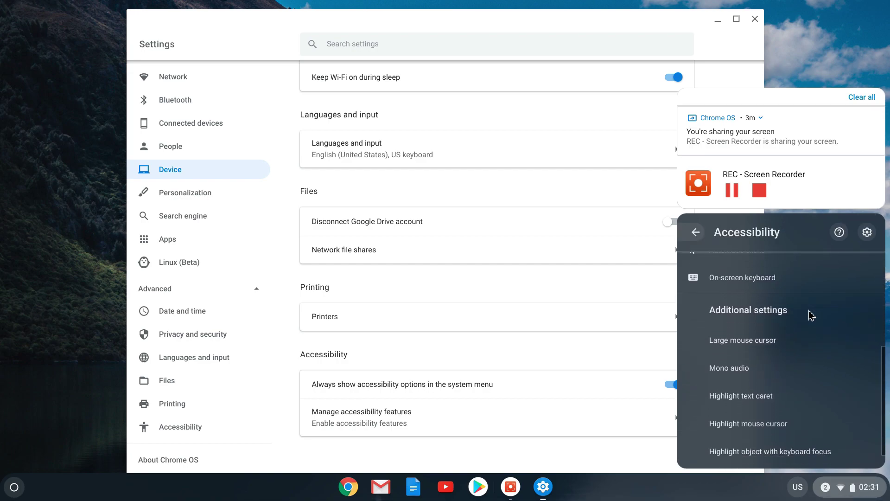
scroll(810, 315, up, 5)
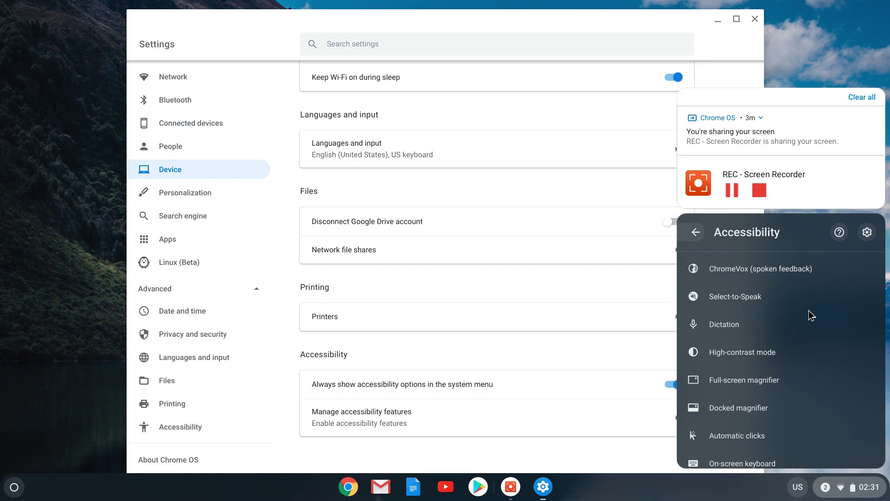
click(725, 330)
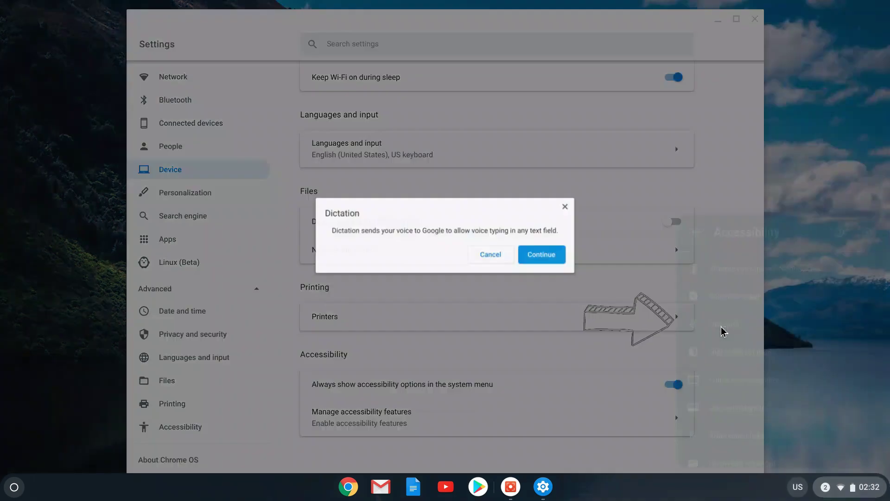
click(539, 254)
- Minimize the Settings window and open Chrome on a new tab
click(722, 22)
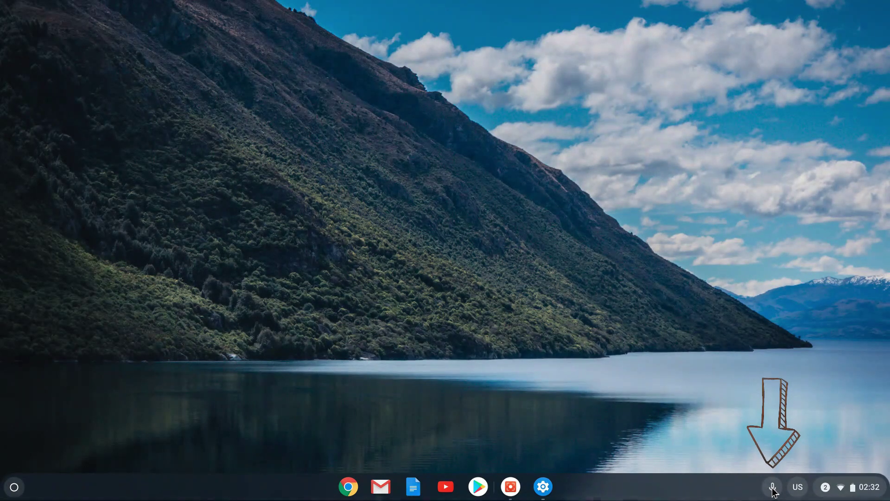
click(347, 485)
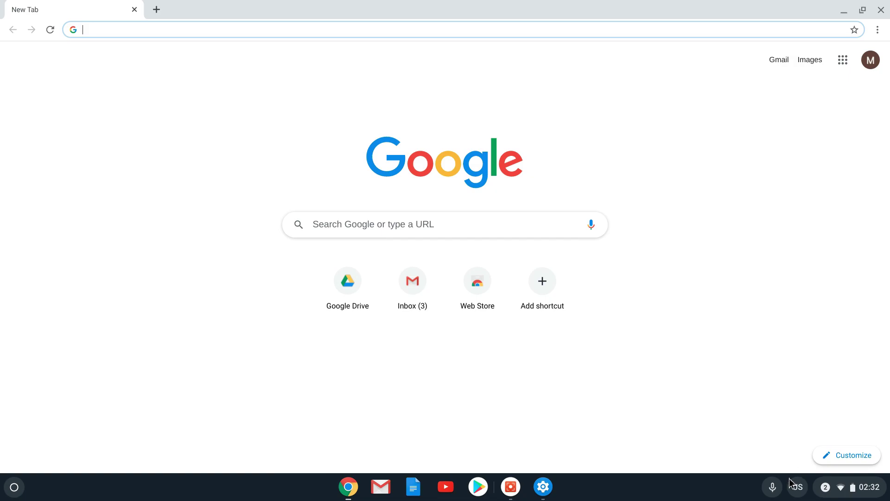
- Search Google for "how is the weather today" and leave Chrome to return to the desktop
text(how is the weather today)
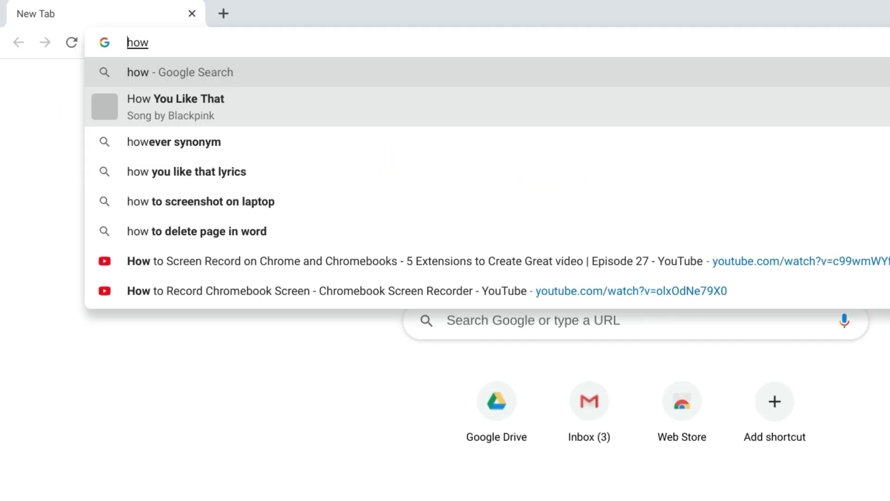
key(Return)
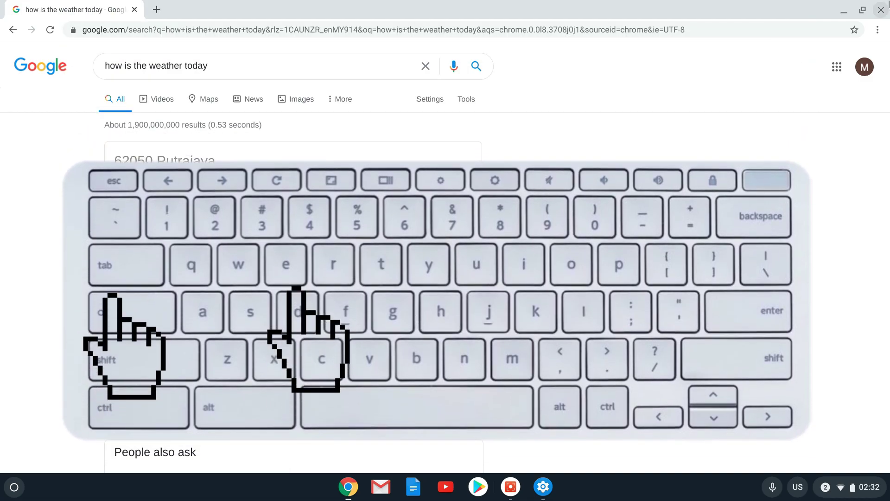
key(super+d)
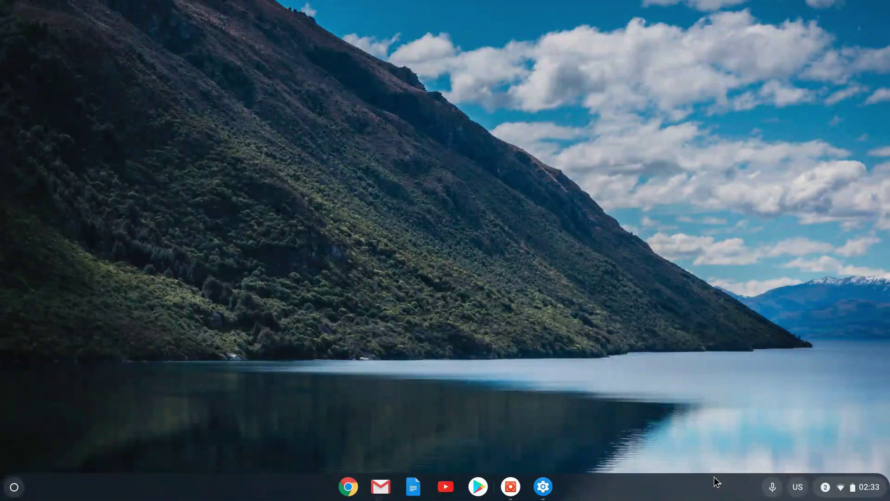
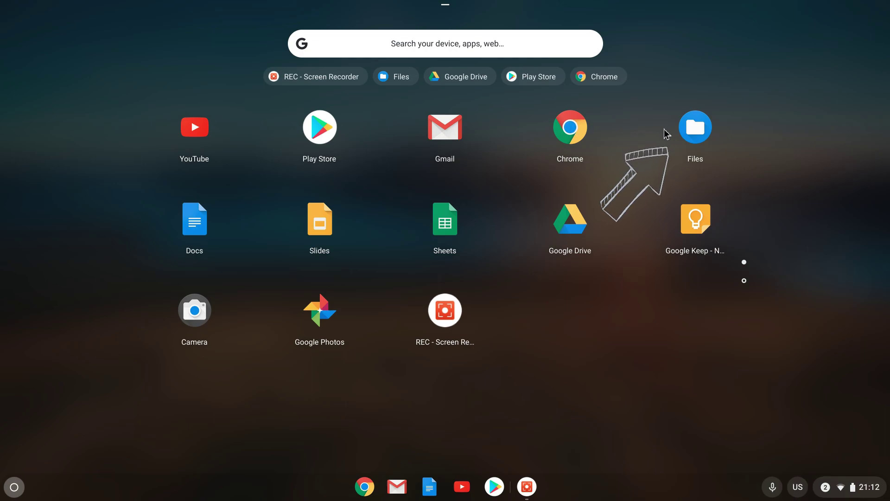
- Pin the Files app to the shelf from the launcher and unpin it again
right_click(691, 133)
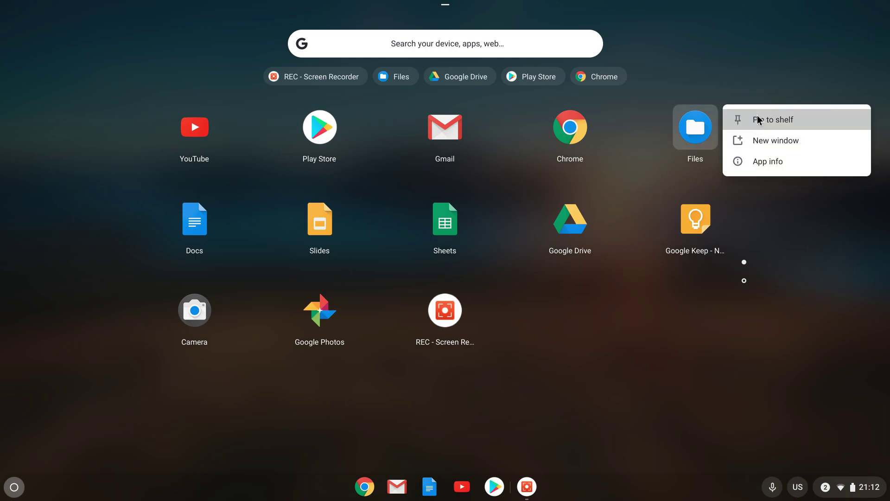
click(761, 129)
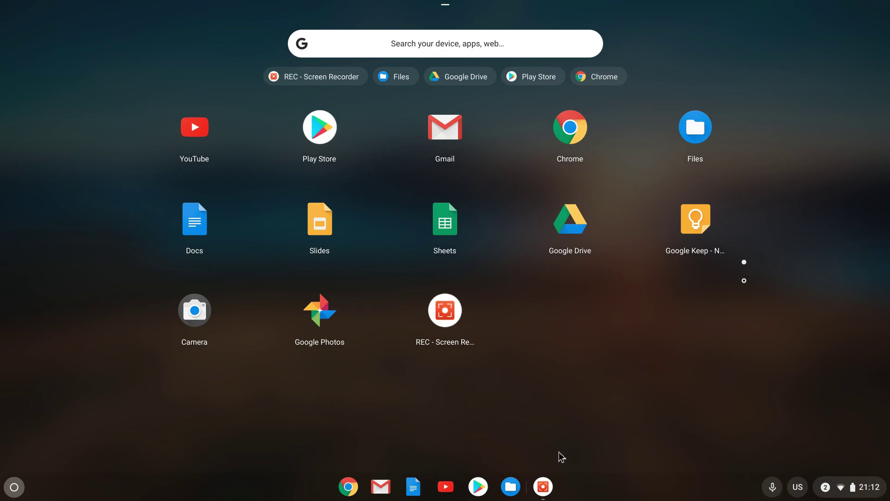
right_click(510, 486)
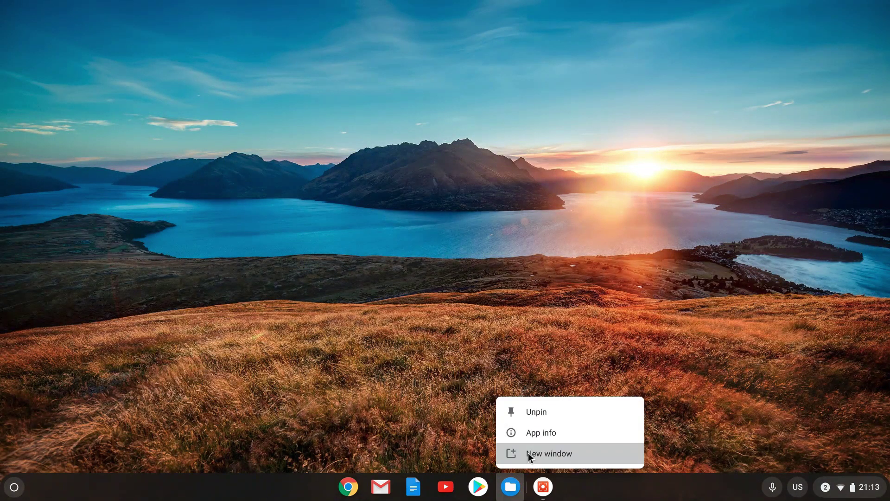
click(552, 412)
- Open the Files app from the launcher, look over My files and Google Drive, and close the window
key(super)
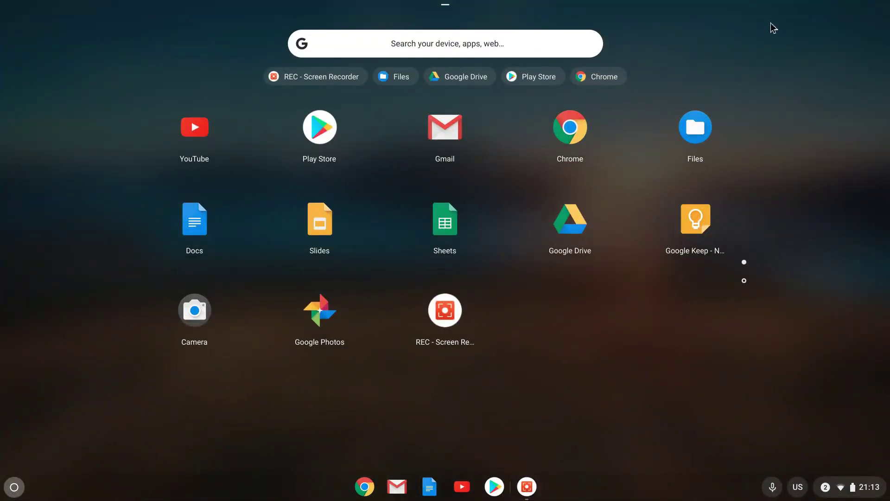
click(696, 131)
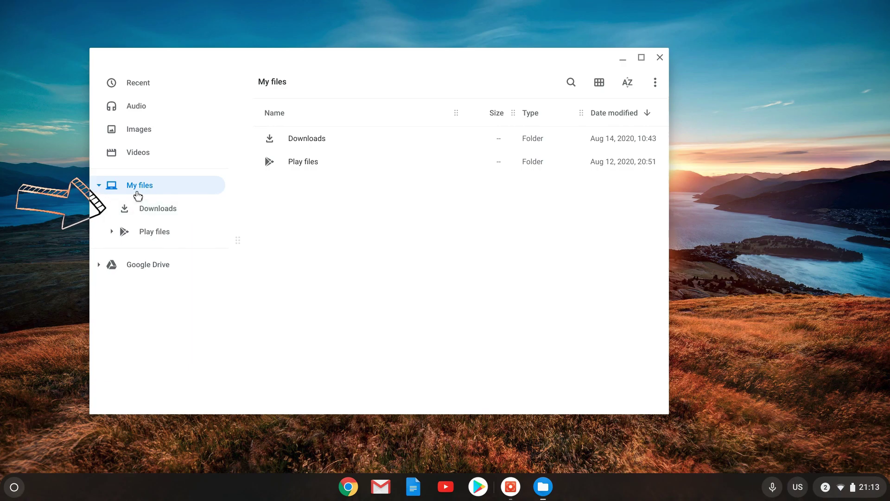
click(134, 268)
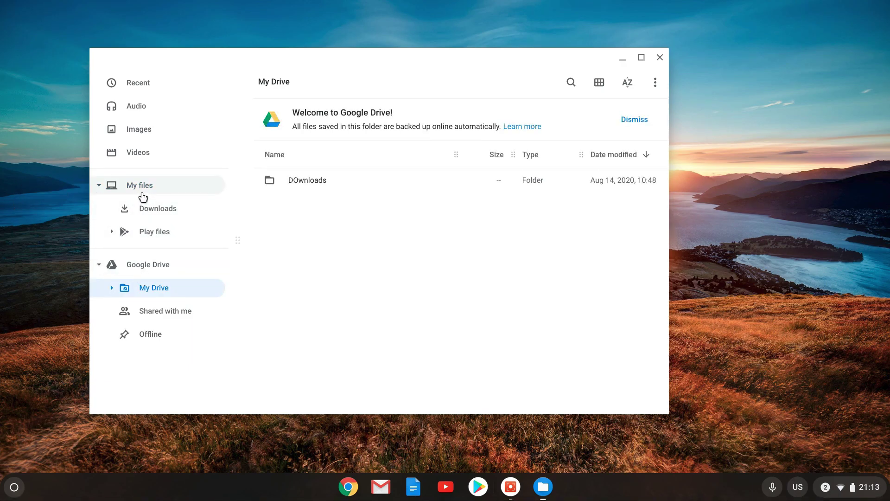
click(659, 57)
- Examine the options offered for the YouTube and REC - Screen Recorder apps in the launcher
key(super)
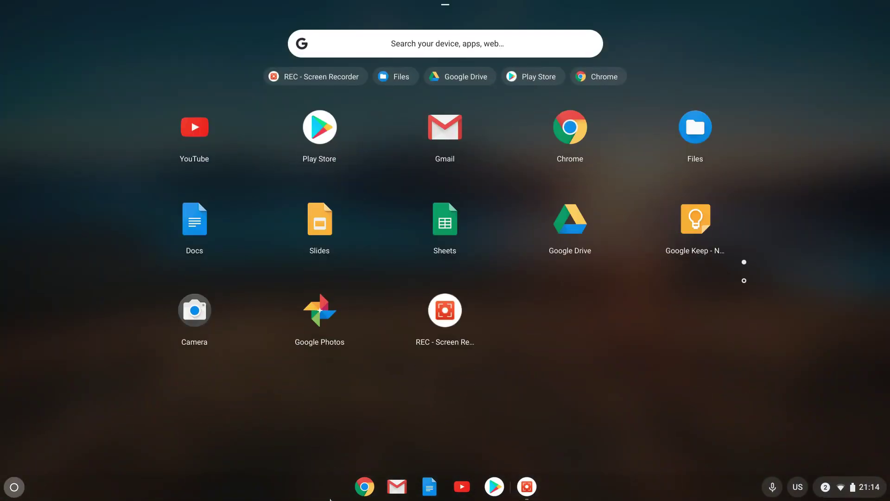
right_click(183, 134)
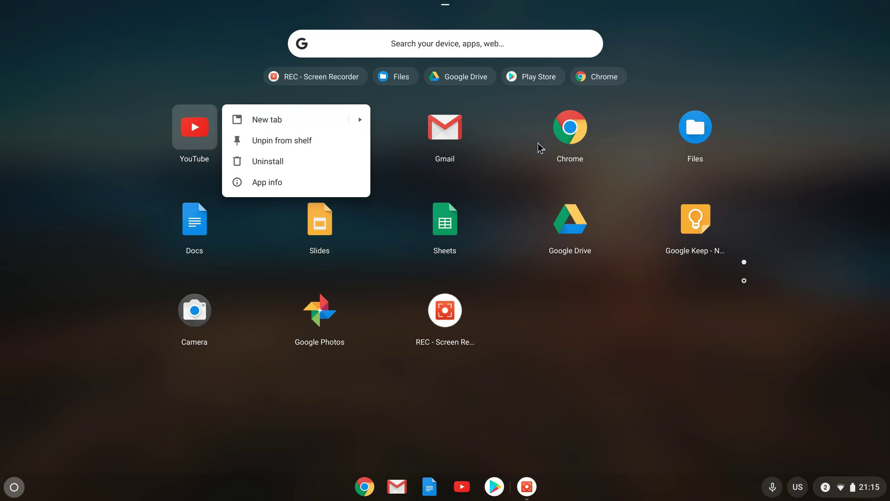
click(446, 325)
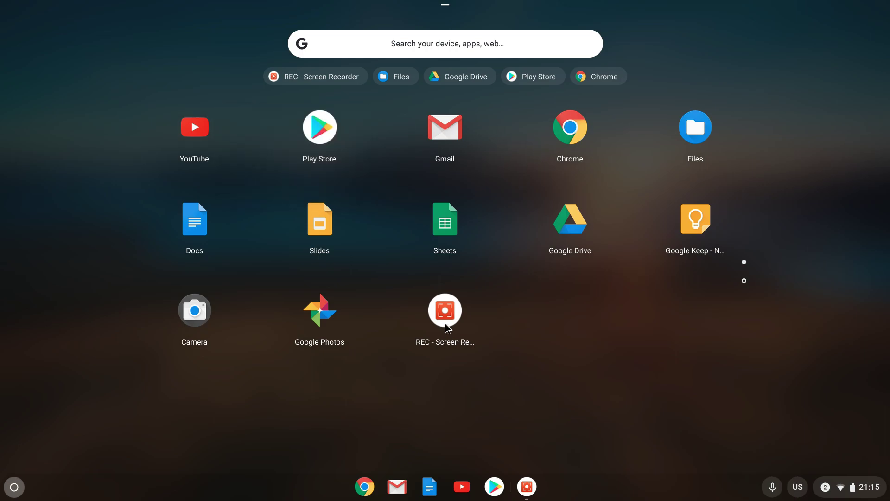
right_click(450, 319)
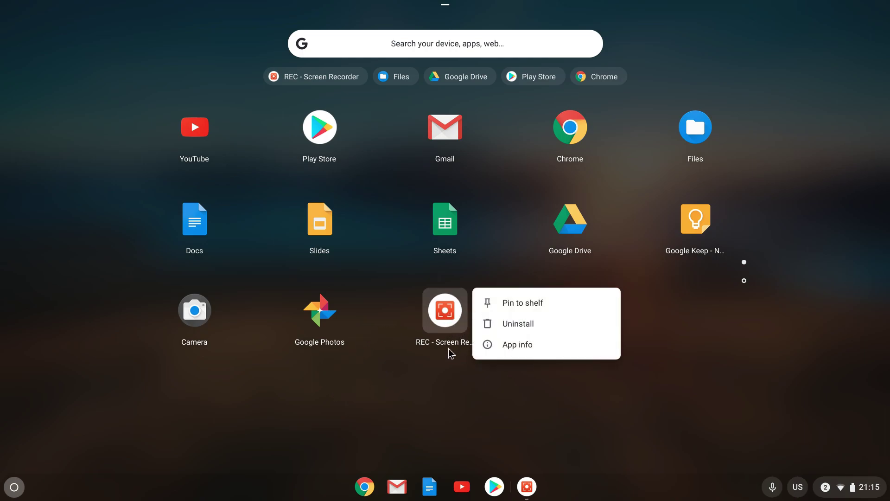
click(850, 380)
- Open the REC - Screen Recorder page under Manage your apps in the Chromebook's Settings
click(841, 484)
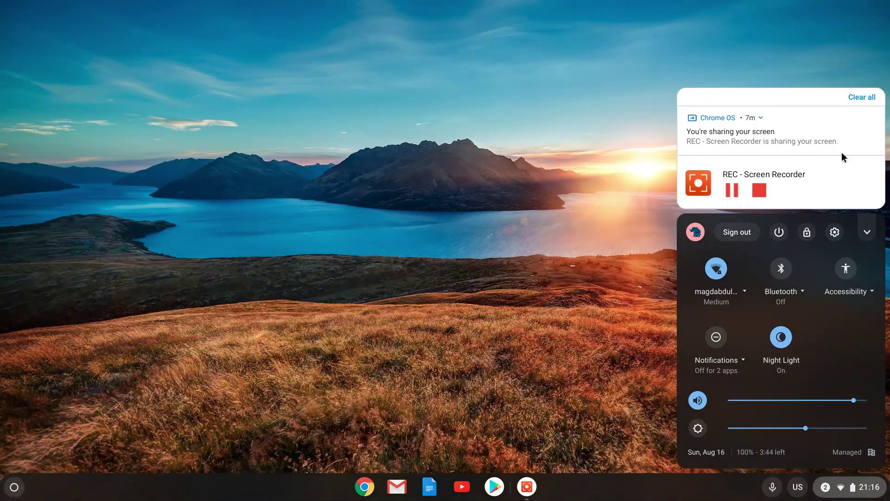
click(834, 233)
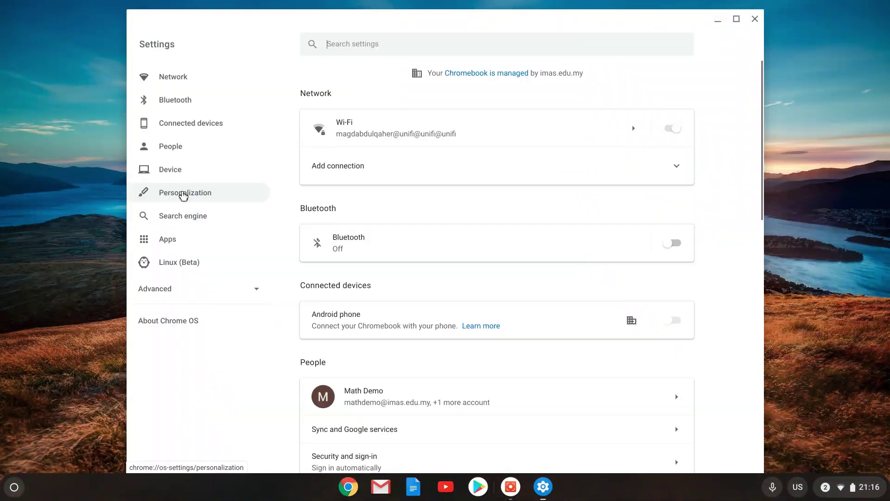
click(158, 242)
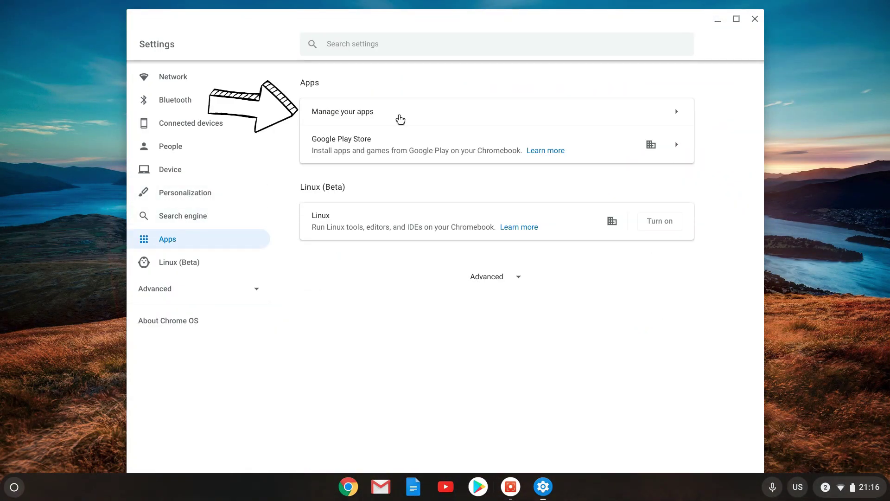
click(360, 111)
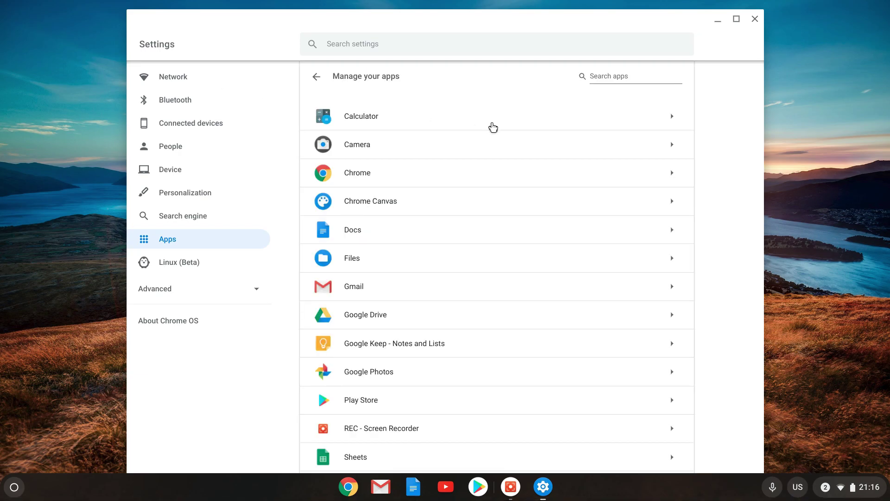
scroll(491, 127, down, 3)
click(413, 297)
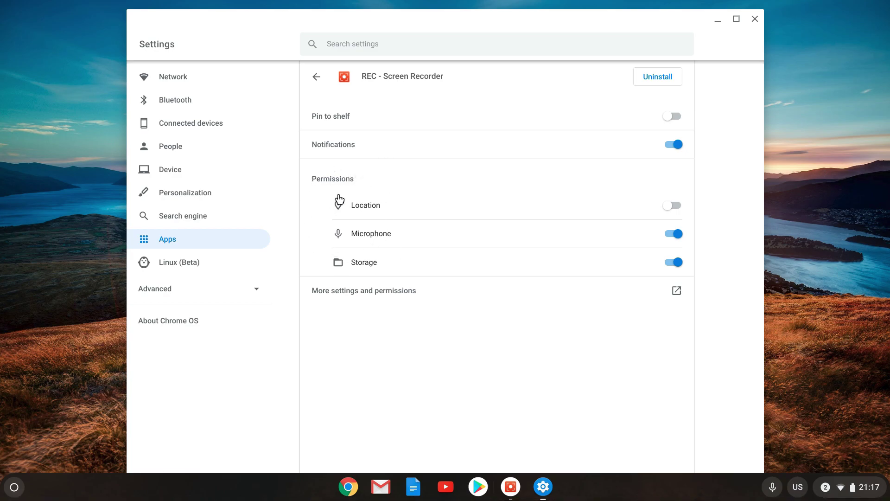
- View more settings and permissions for REC - Screen Recorder, and close the app info and Settings windows
click(677, 291)
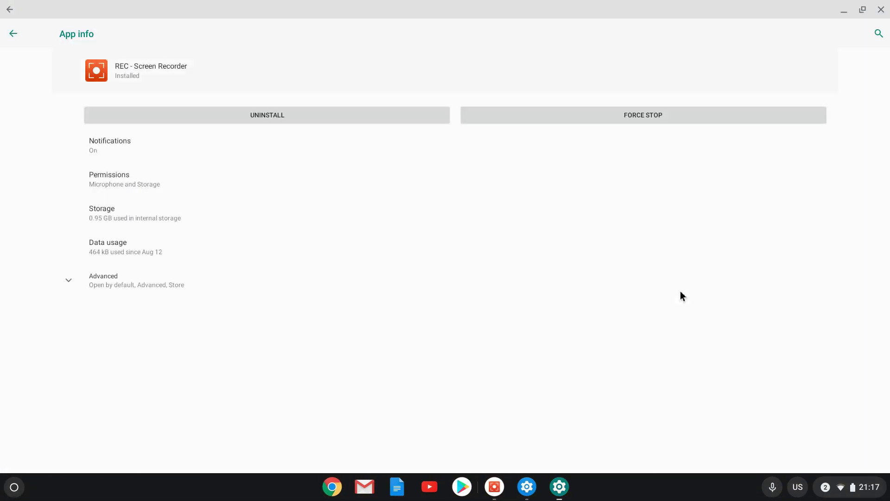
click(886, 8)
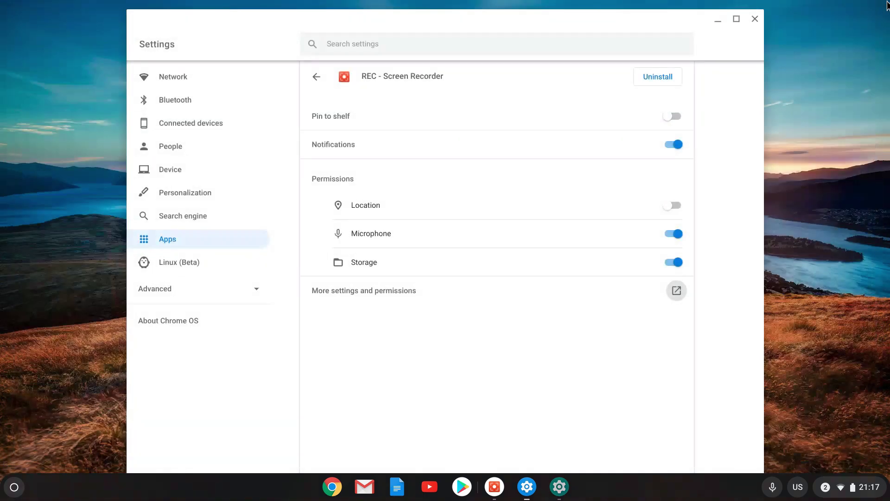
click(748, 20)
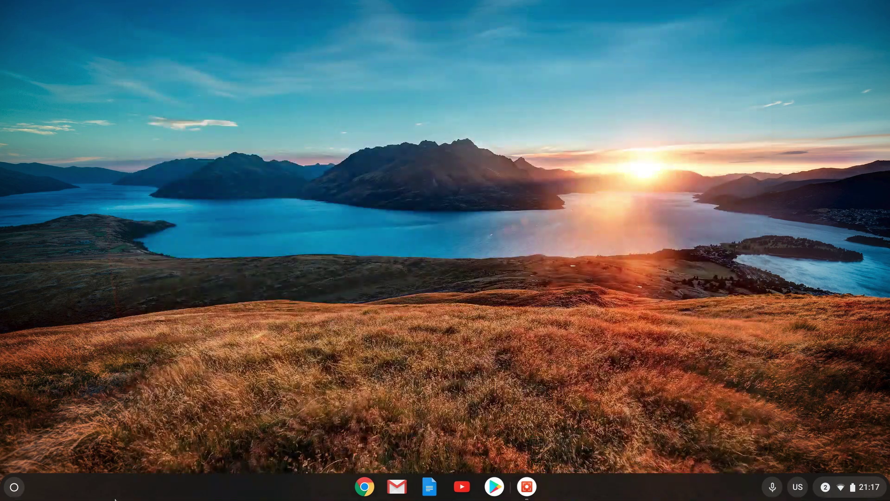
- Look through both pages of apps in the launcher
click(14, 487)
scroll(107, 498, up, 1)
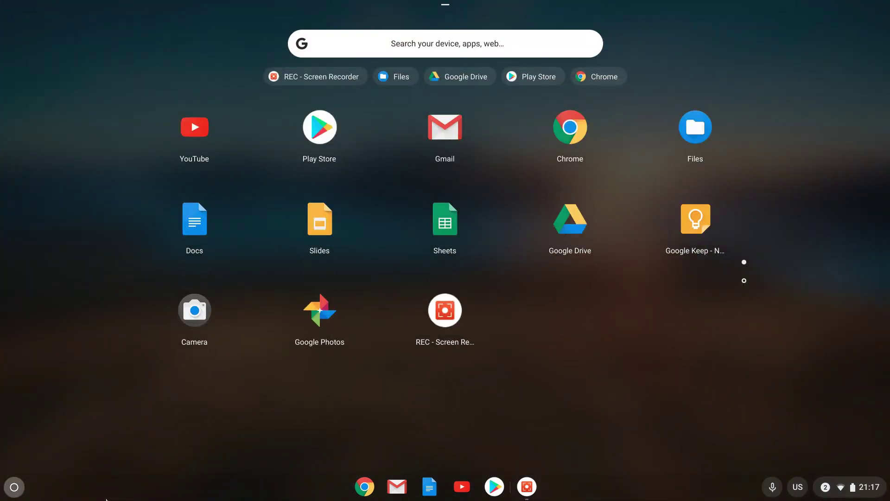
scroll(593, 425, down, 1)
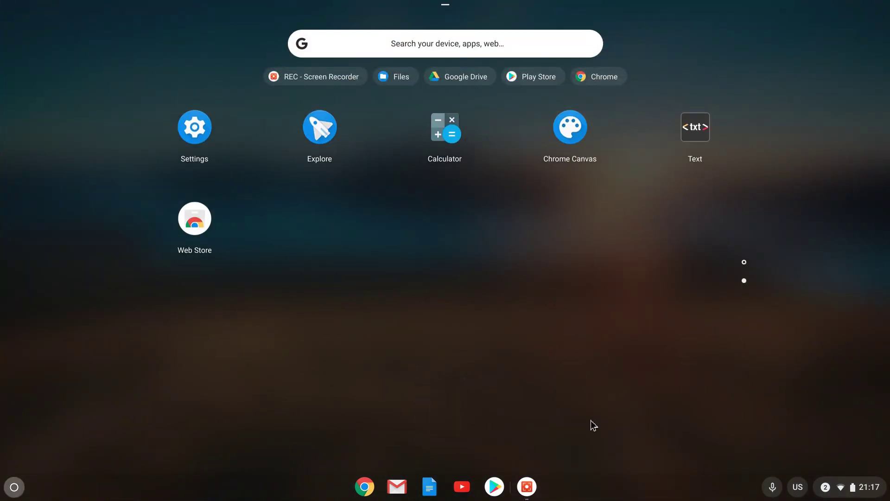
scroll(594, 425, up, 1)
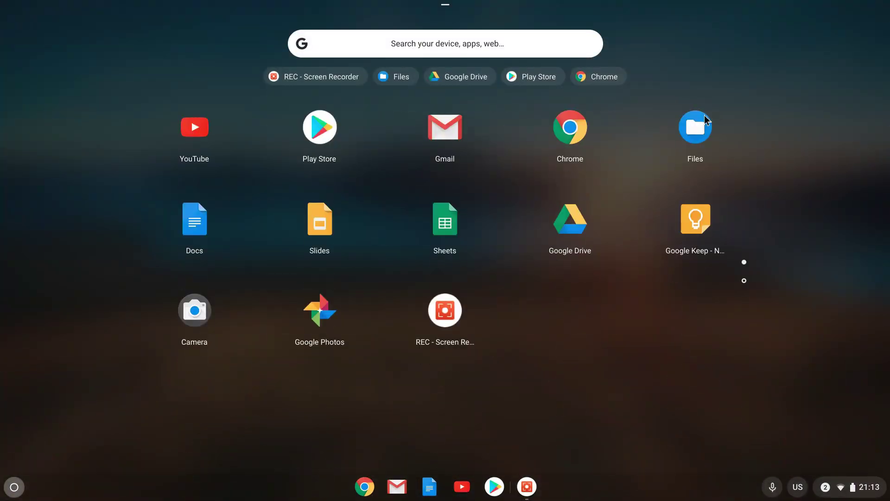
- Open the Files app and create a folder named Chrome Downloads in My Drive on Google Drive
click(696, 130)
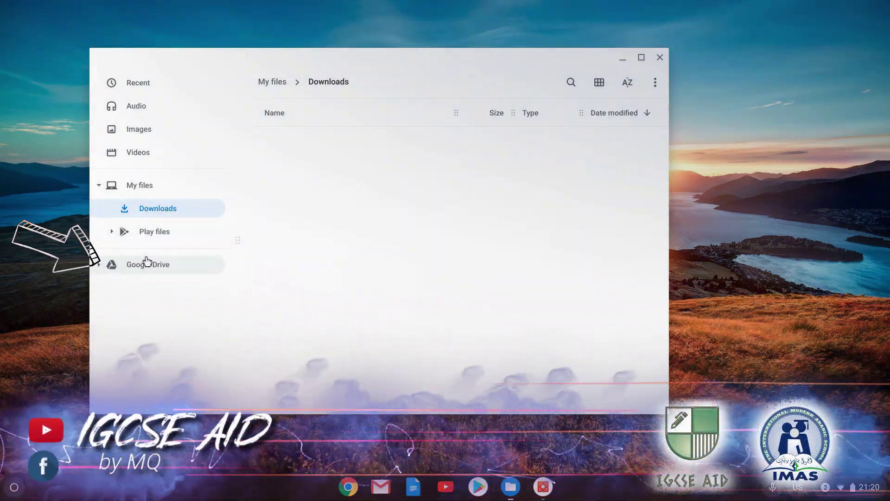
click(152, 263)
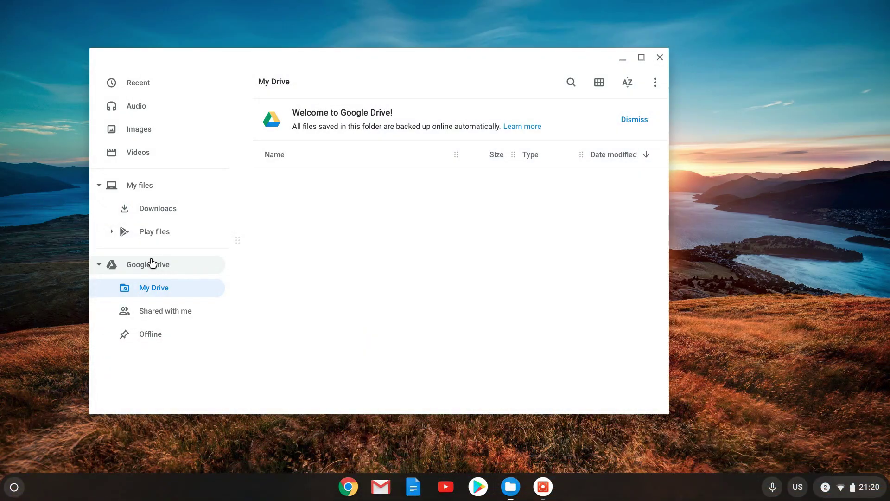
right_click(344, 207)
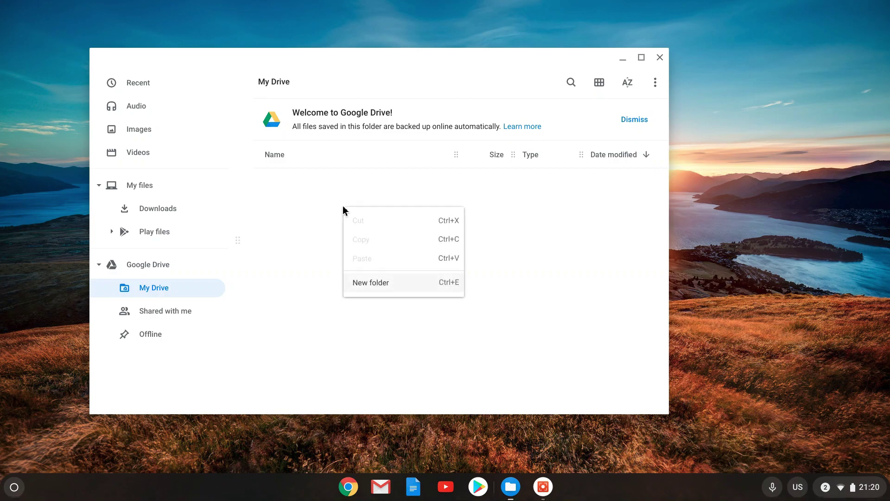
click(365, 281)
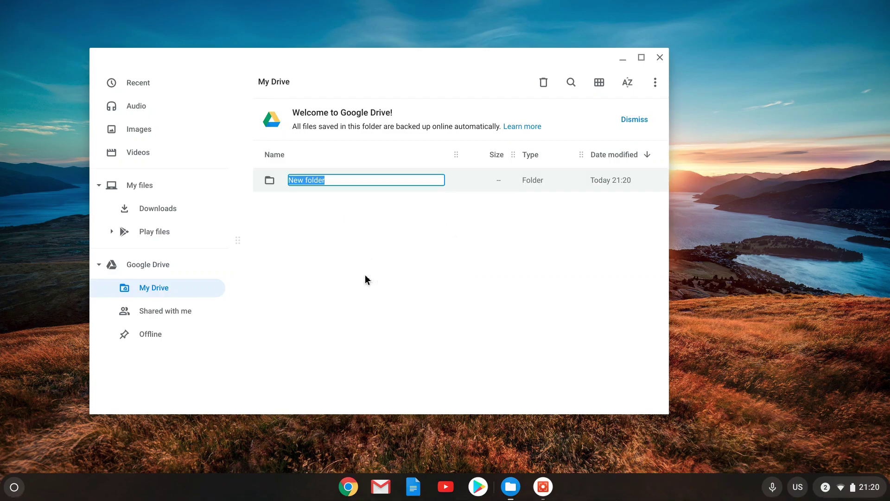
text(Chrome Downloads)
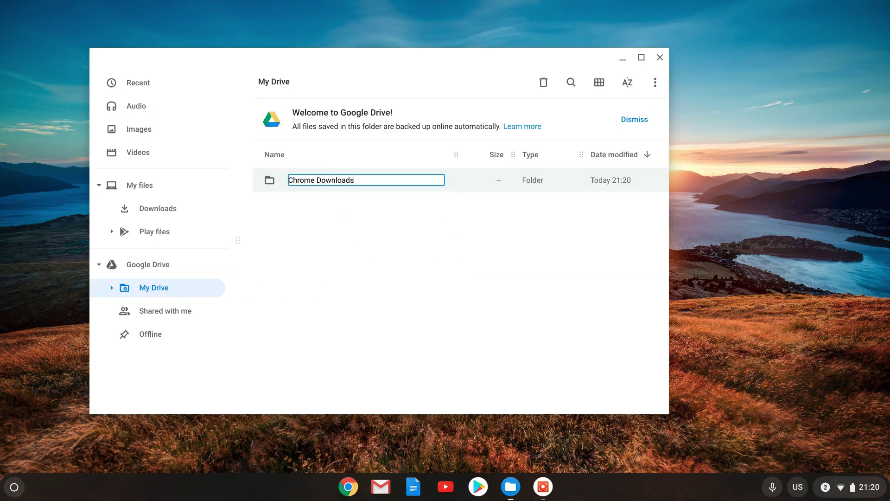
key(Return)
- Open Chrome's settings and search them for "downl"
click(351, 489)
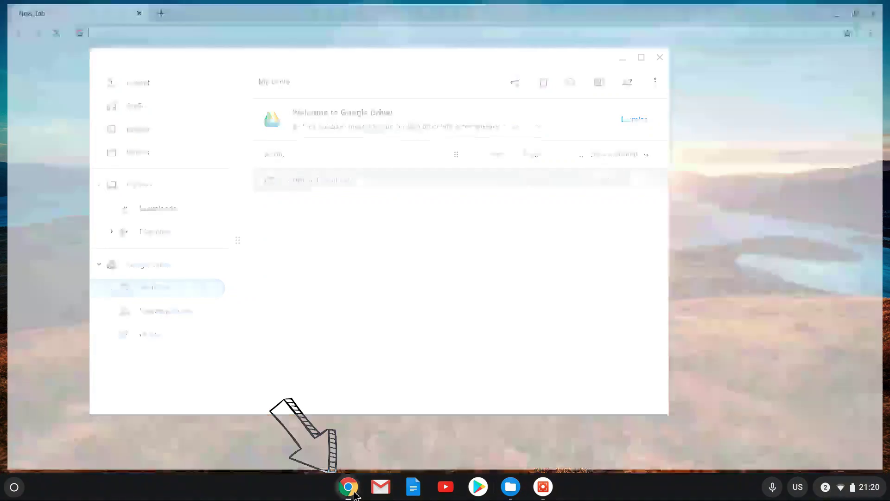
click(878, 30)
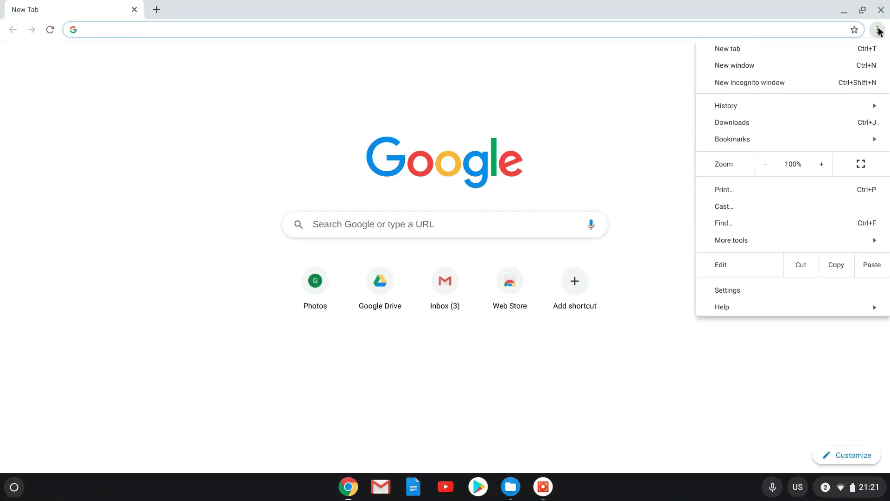
click(737, 291)
text(downl)
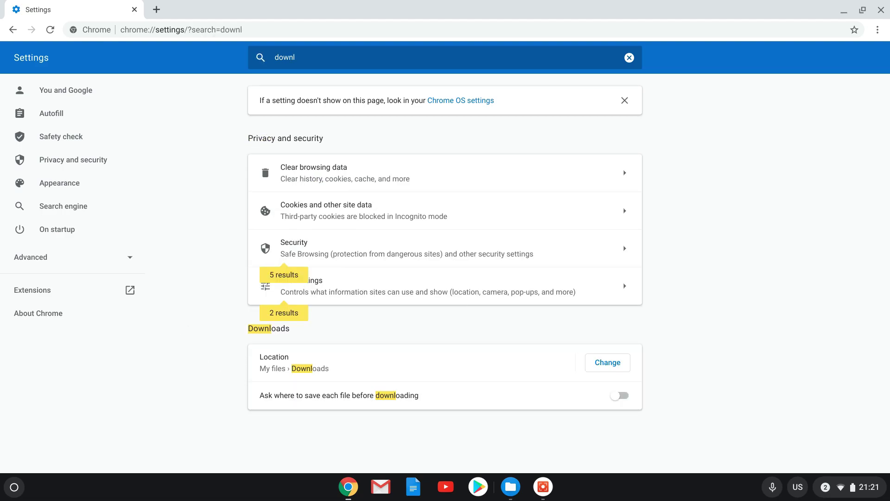
- Change Chrome's download location to the Chrome Downloads folder in Google Drive's My Drive, and close the Chrome and Files windows
click(613, 367)
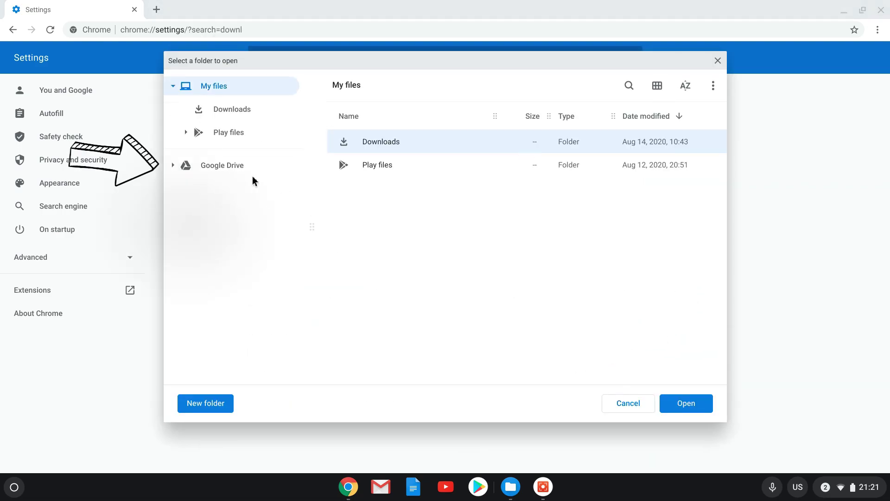
click(238, 171)
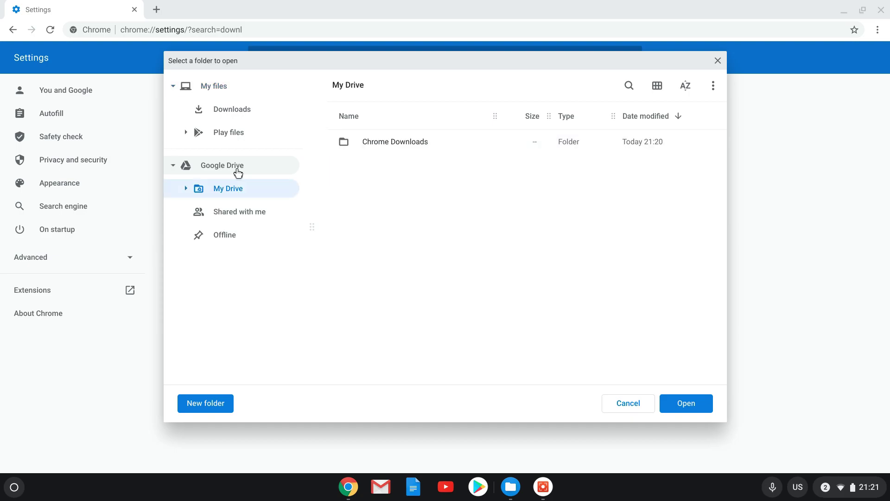
click(423, 137)
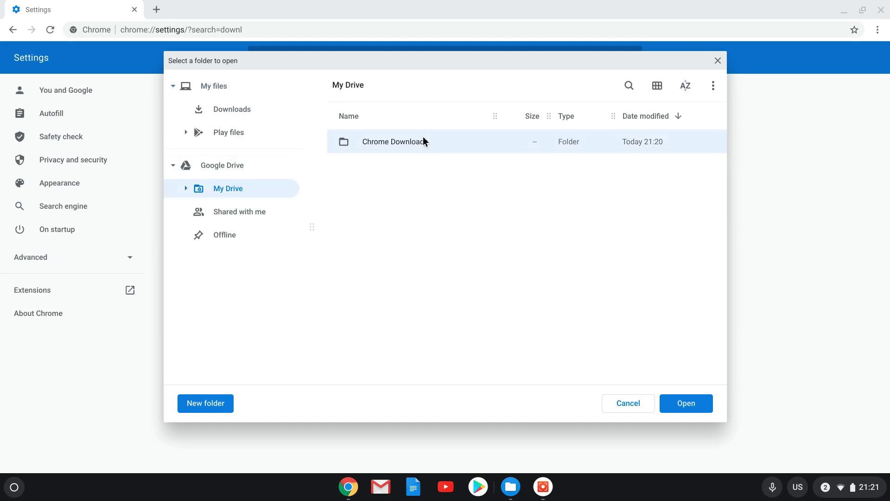
click(686, 403)
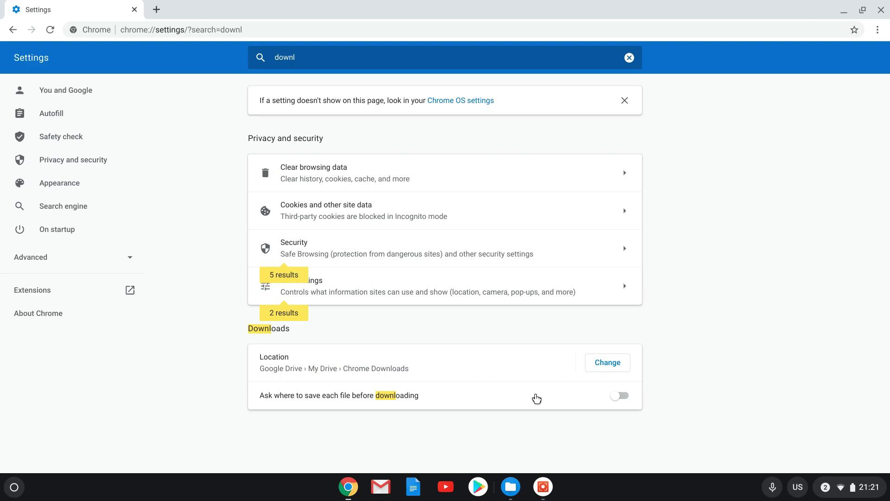
click(880, 9)
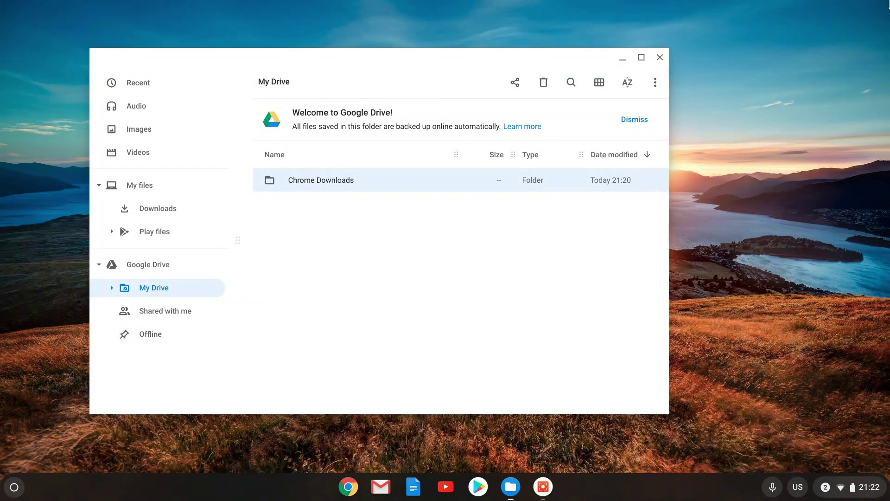
click(662, 63)
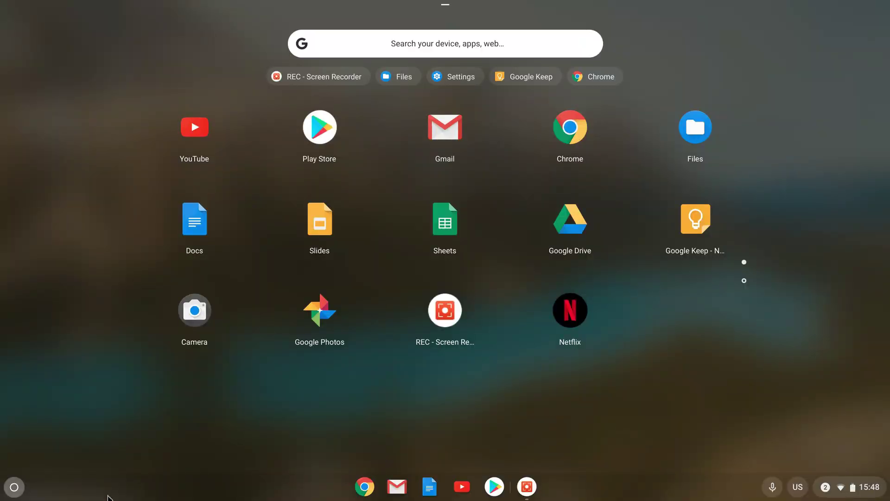
- Group Docs, Slides and Sheets into one folder in the launcher and open that folder
drag(326, 226, 209, 224)
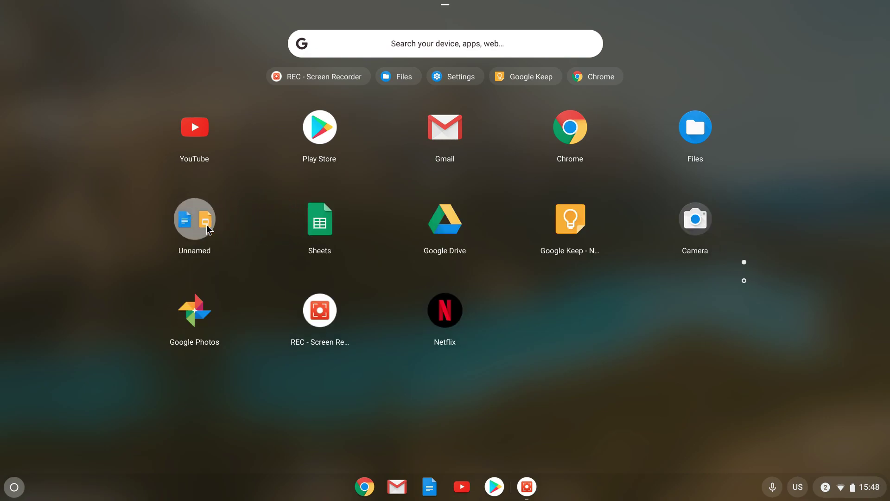
drag(314, 229, 201, 228)
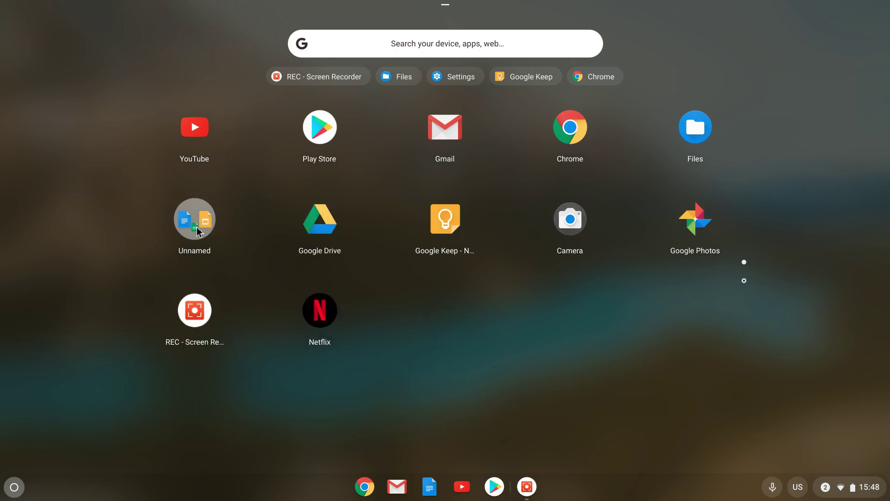
click(190, 227)
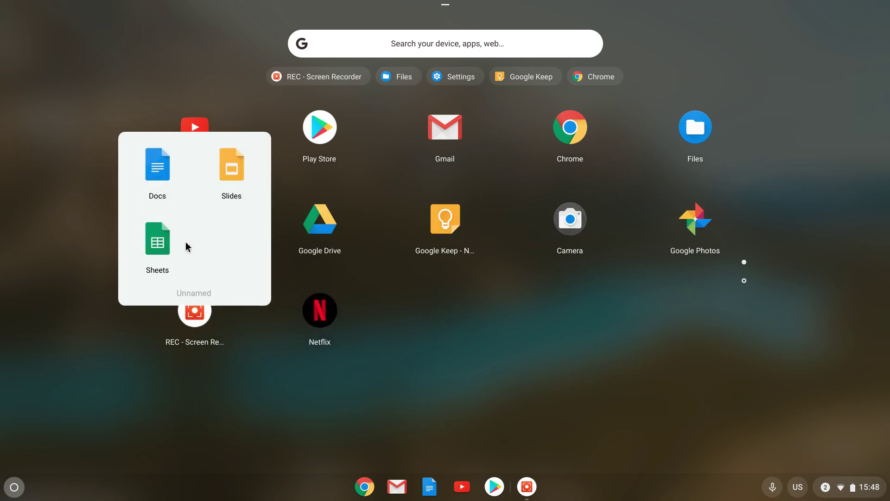
- Name the launcher folder G documents and move it up toward YouTube's place in the app grid
click(185, 289)
text(G documents)
key(Escape)
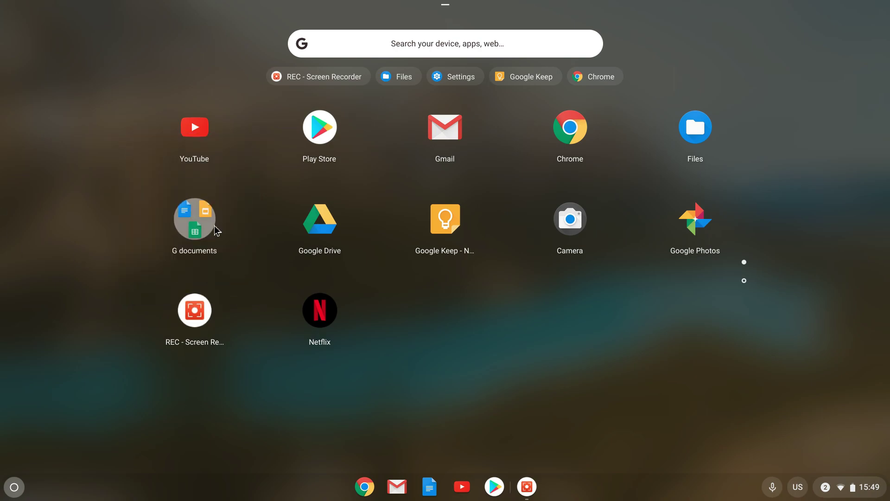
drag(215, 227, 208, 145)
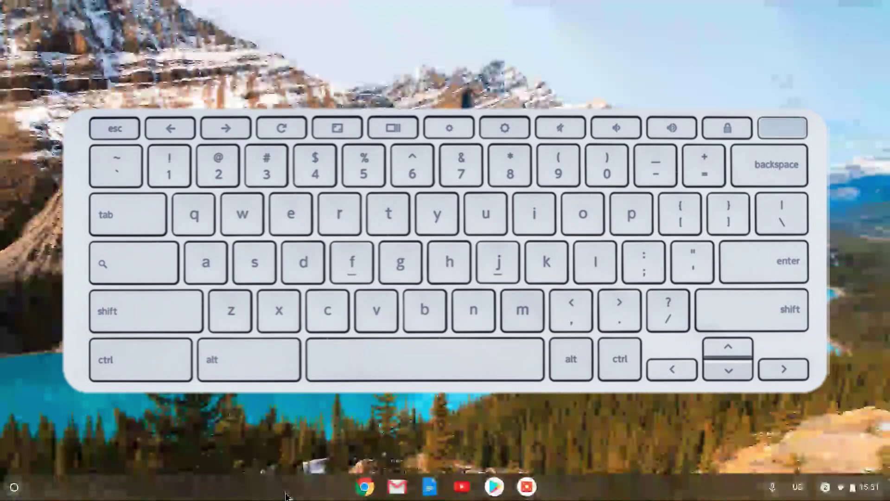
- Expand the launcher to full screen, and open a Chrome window
key(super)
key(shift+super)
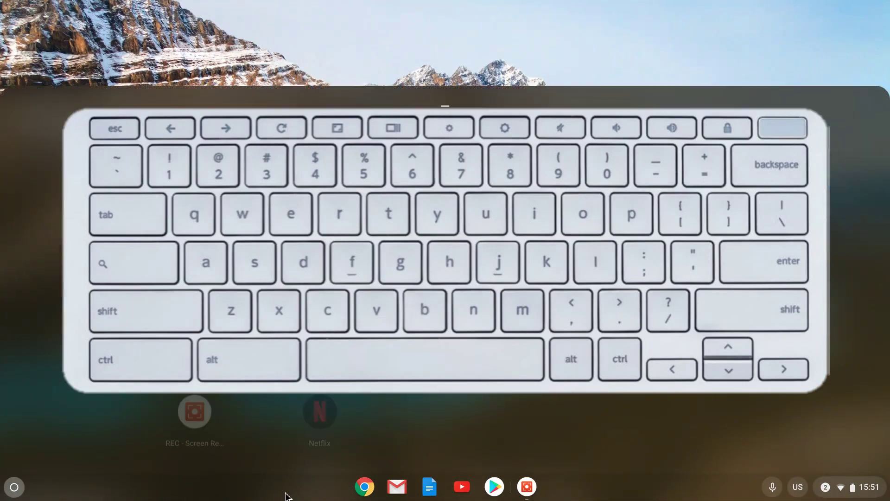
click(365, 487)
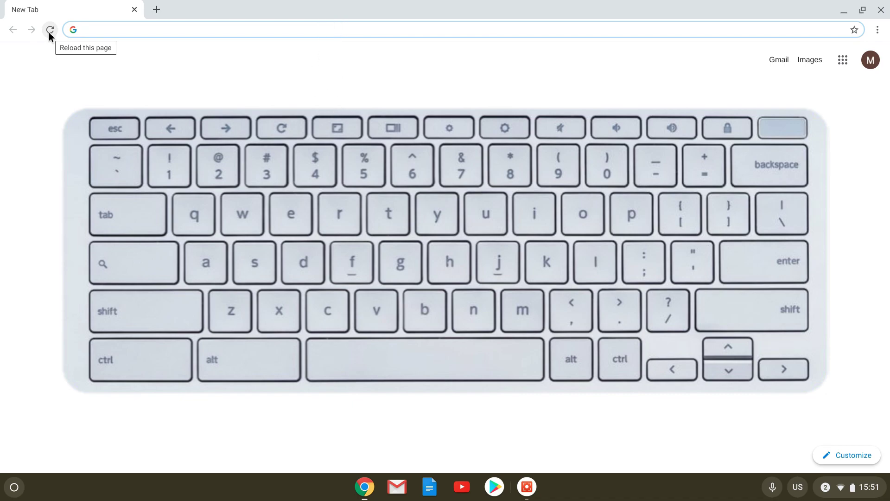
- Switch the Chrome new tab window to full screen and back to the normal view
click(80, 90)
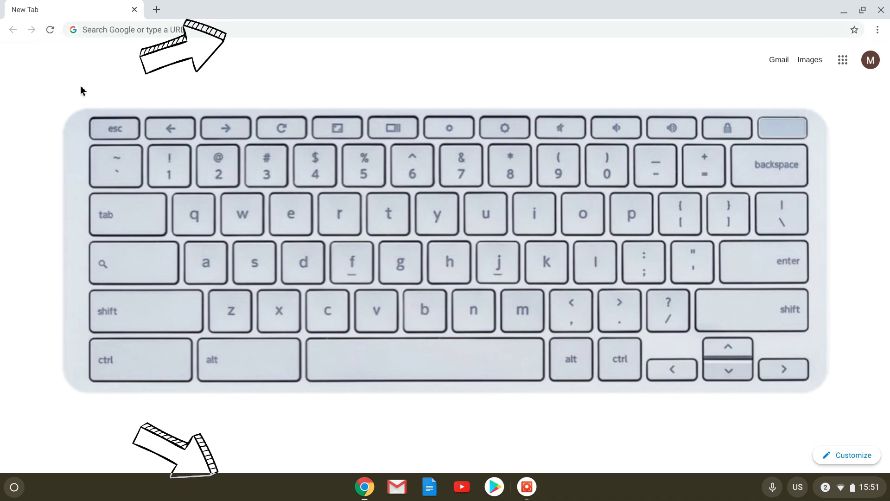
key(F11)
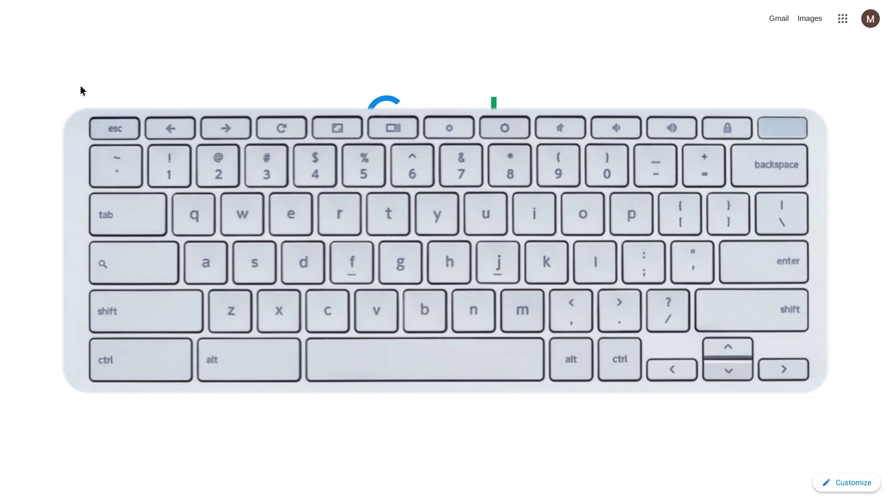
key(F11)
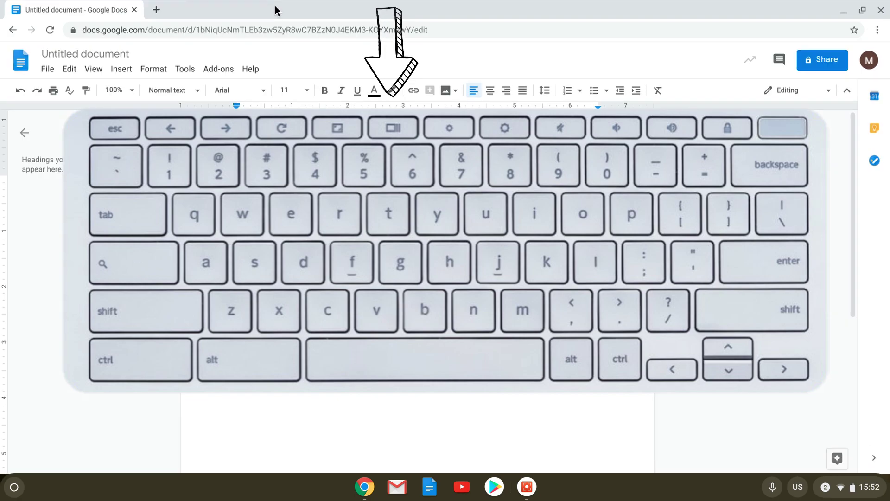
- Show the overview of open windows and return to the untitled Google Docs document, twice
key(F5)
key(F5)
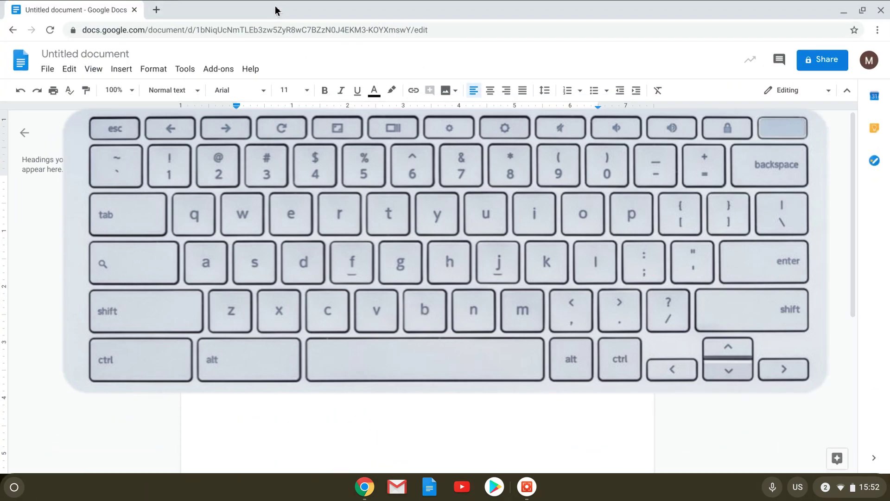
key(F5)
key(F5)
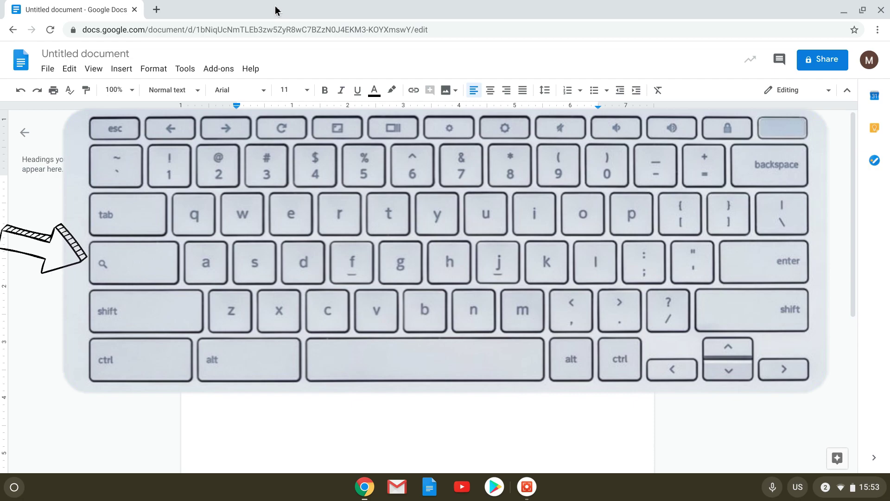
- Open and close the launcher over the document, and enter CAPS LOCK in the document with Caps Lock on
key(super)
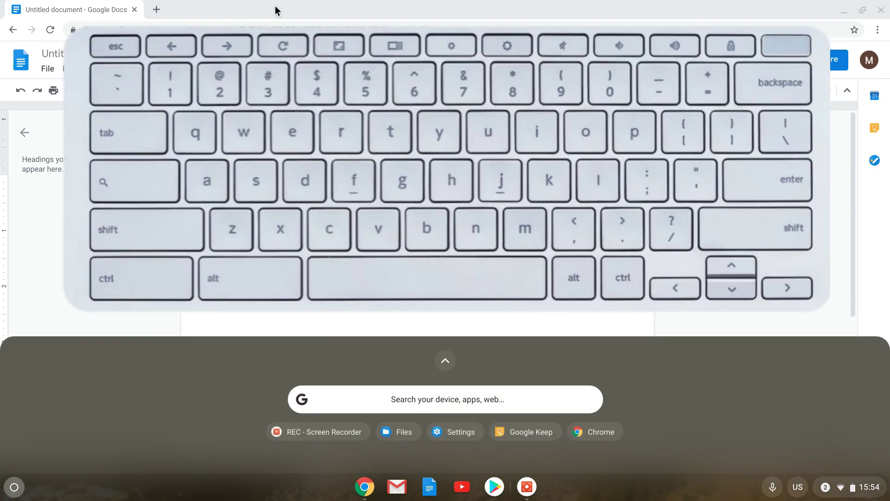
key(super)
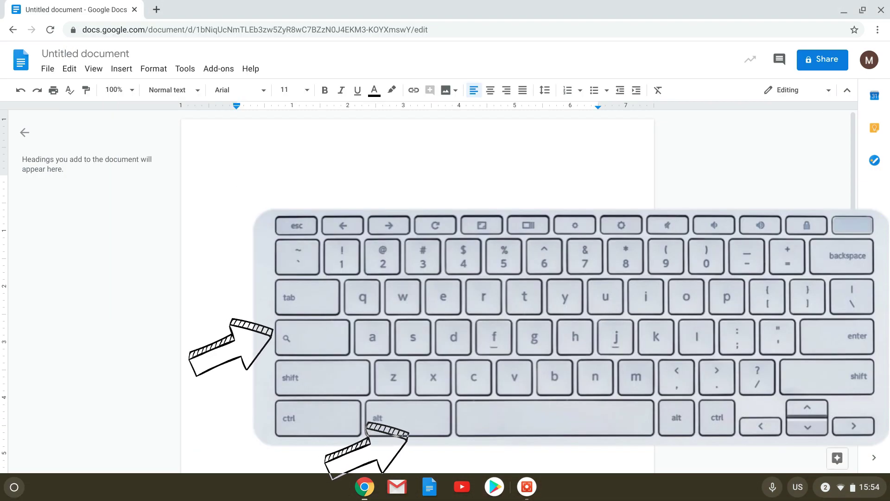
text(CAPS LOCK)
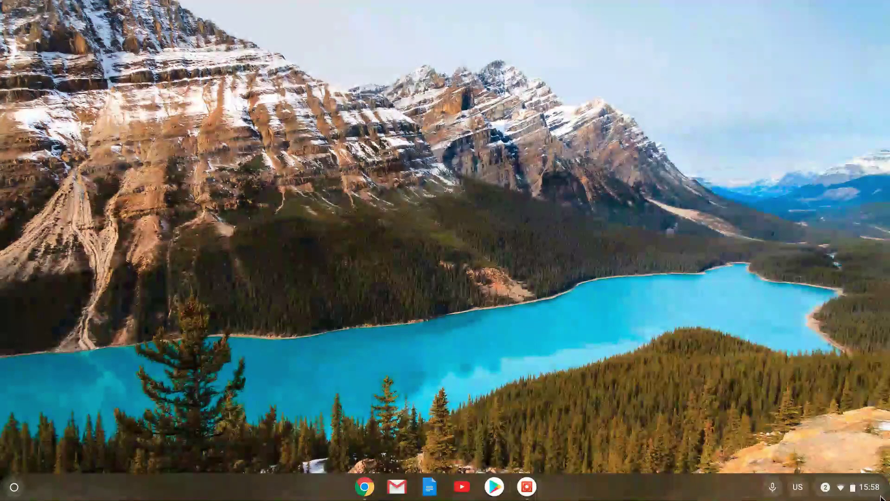
- View the key assignments offered for the Search key in the Chromebook's Keyboard settings, and close Settings
click(881, 497)
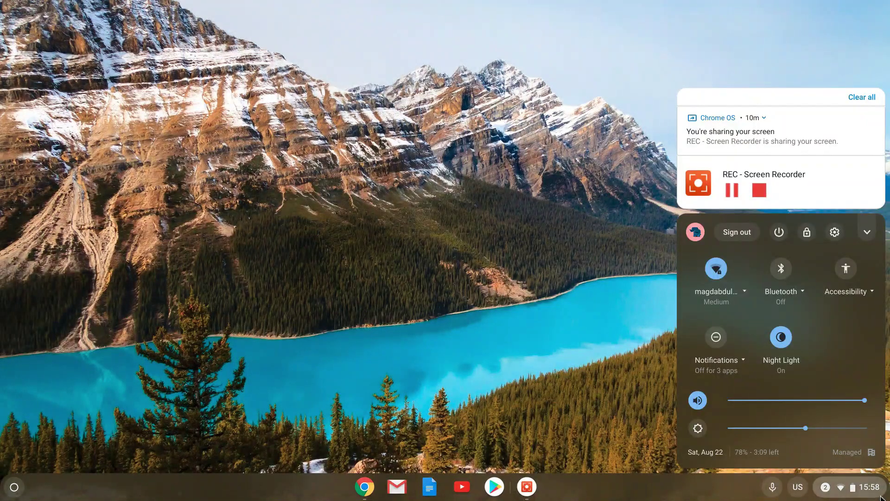
click(834, 233)
click(199, 168)
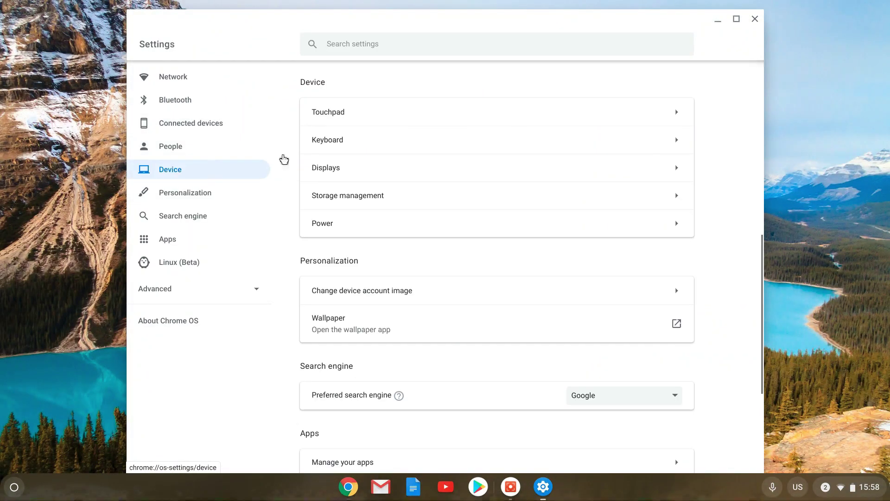
click(340, 147)
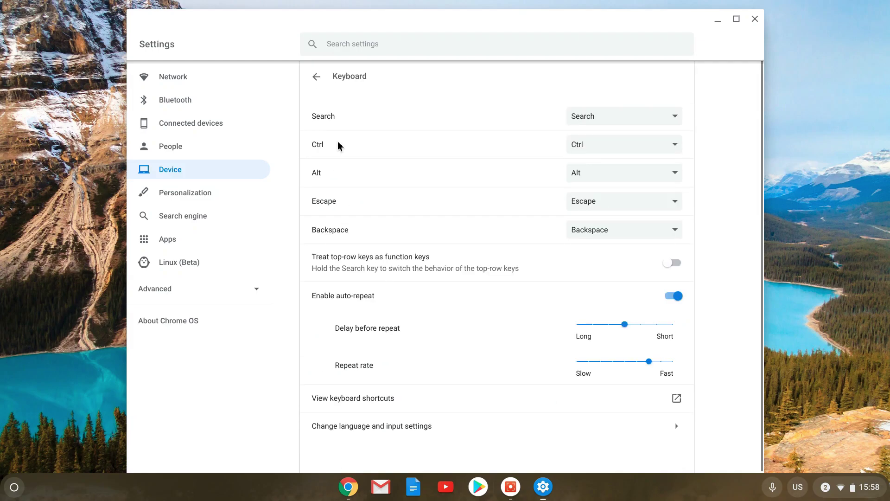
click(663, 116)
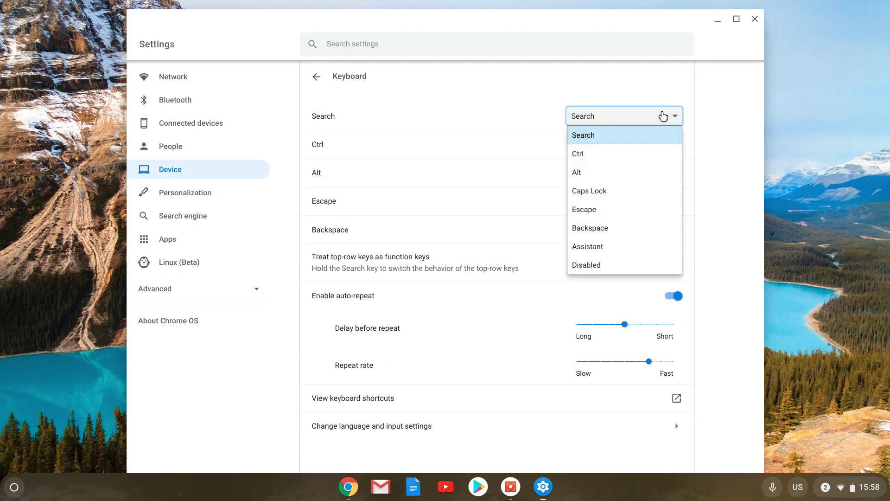
click(758, 19)
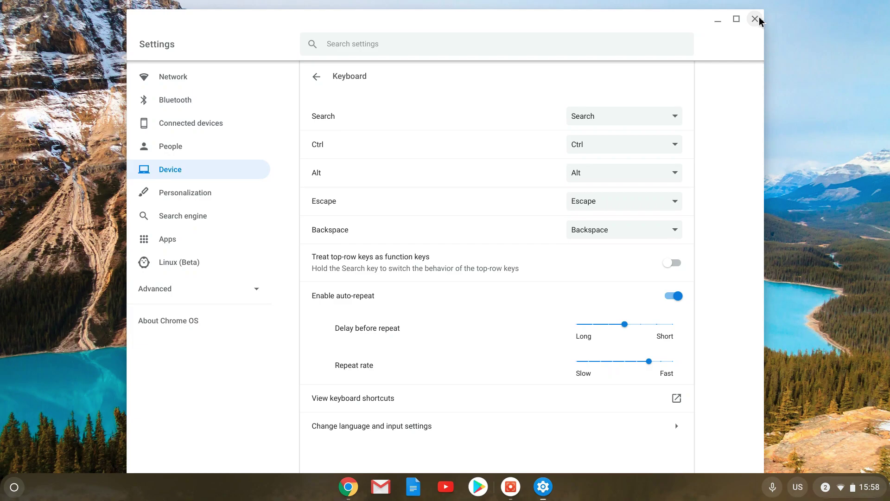
click(758, 19)
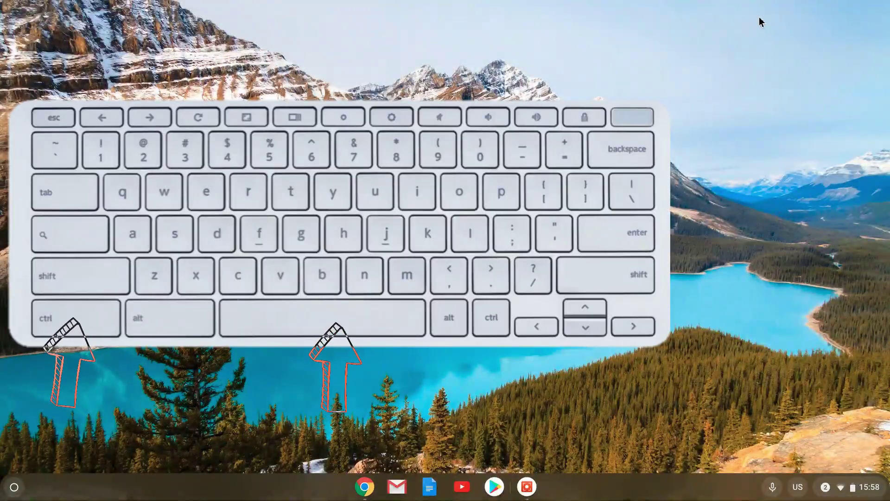
- Switch the keyboard input language to AR and take a screenshot of the whole desktop
key(ctrl+space)
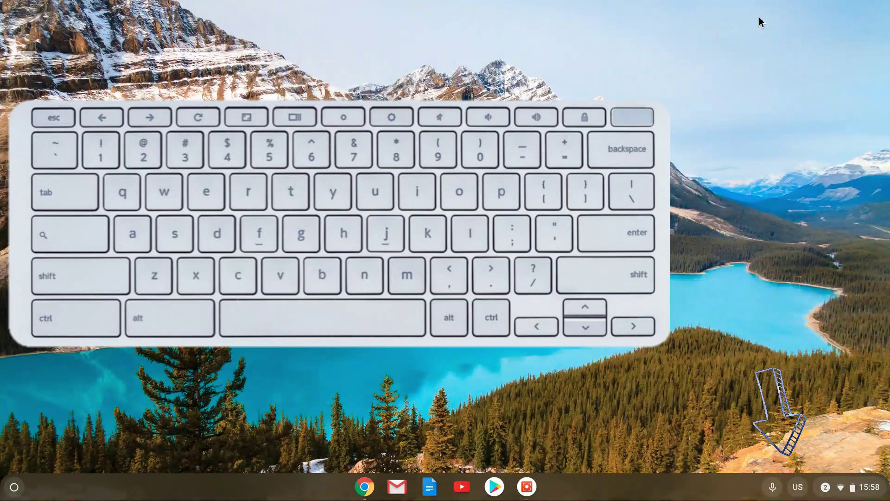
key(ctrl+space)
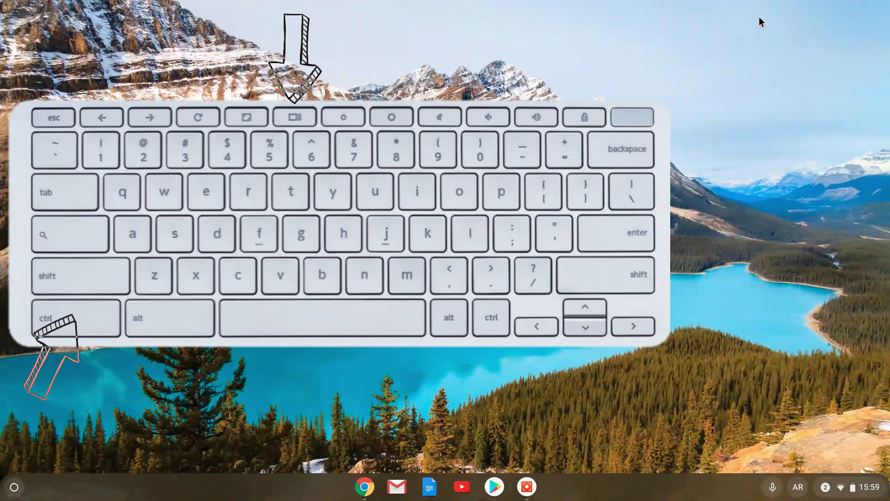
key(ctrl+F5)
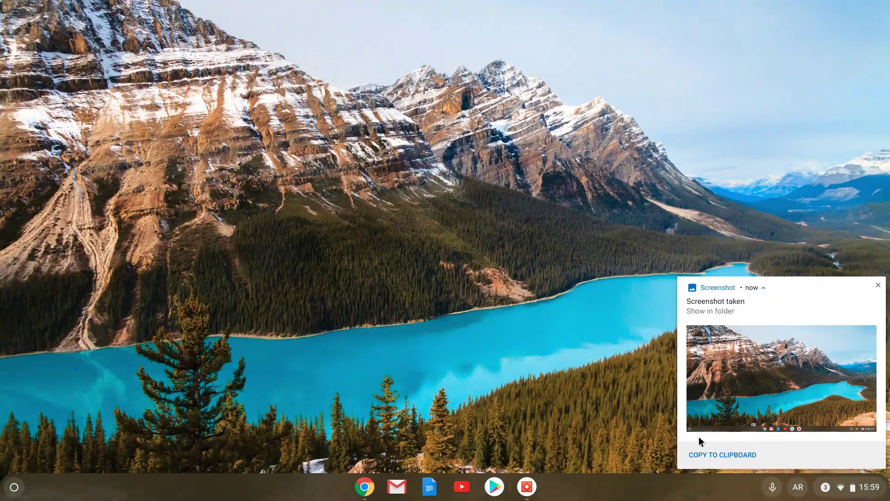
- View the new screenshot in Google Drive's Chrome Downloads folder in the Files app, and close the Files window
key(super)
click(208, 220)
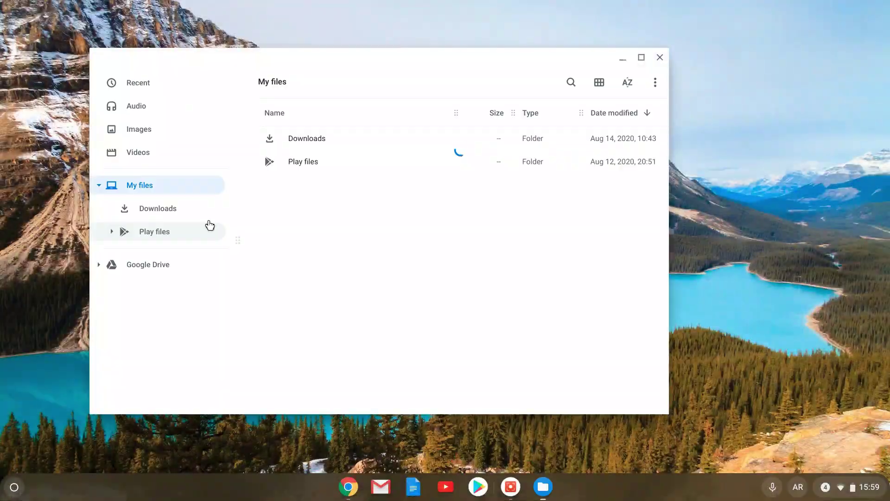
click(162, 262)
click(299, 185)
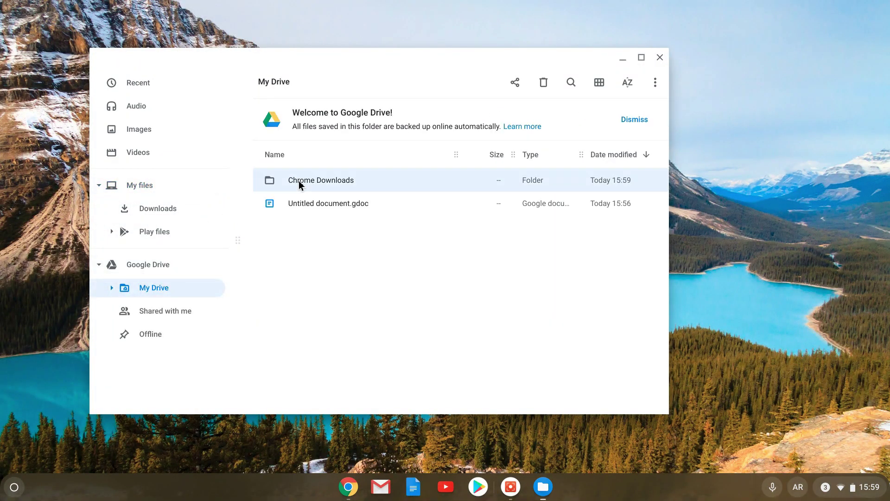
double_click(320, 183)
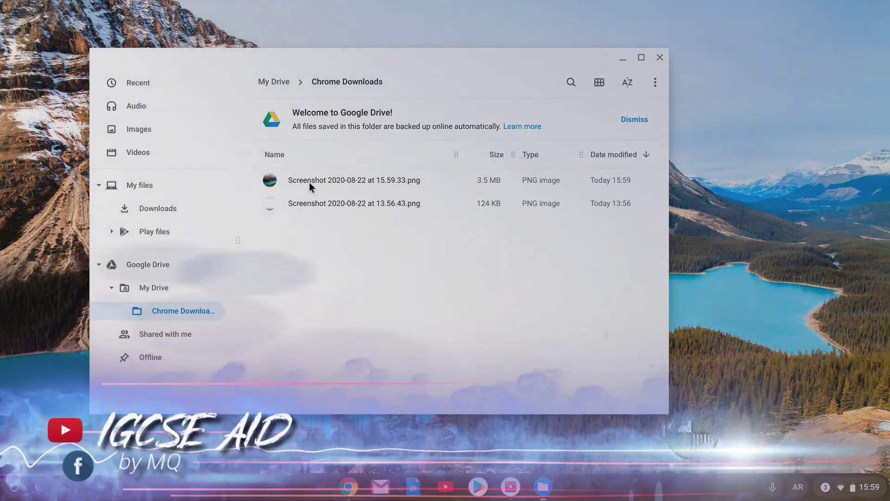
click(309, 185)
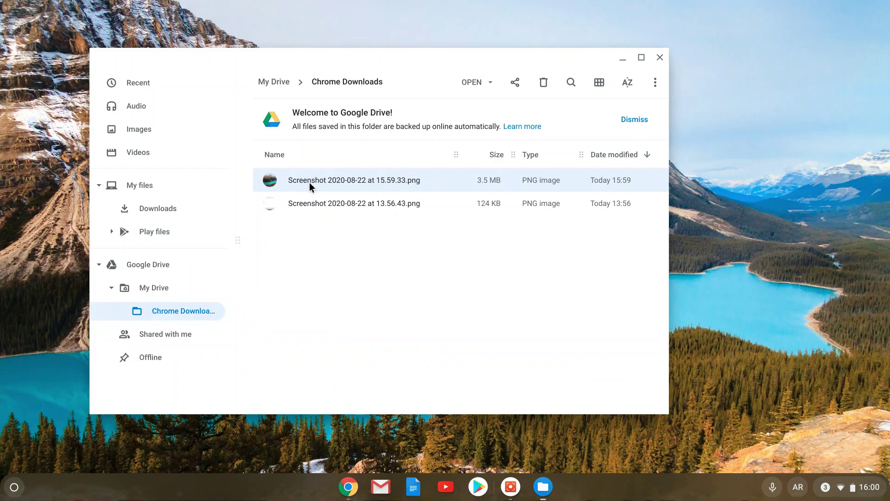
click(655, 61)
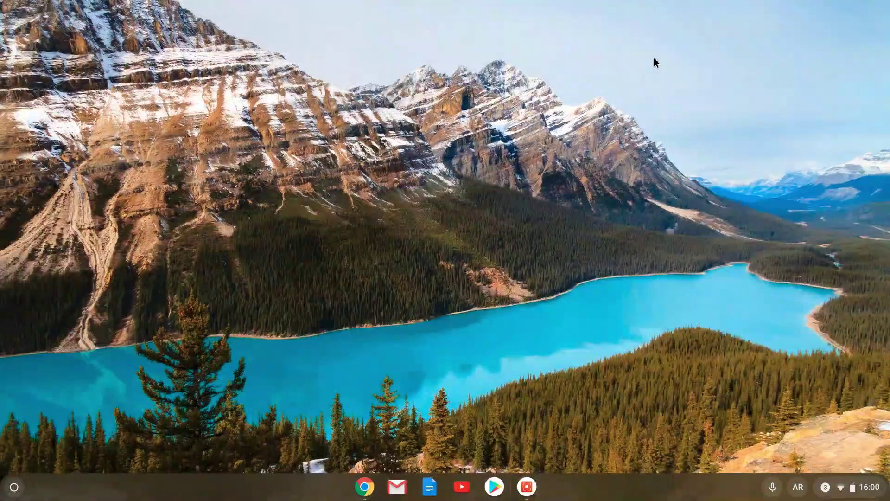
- Take a partial screenshot of a large rectangular area in the middle of the desktop
key(ctrl+shift+F5)
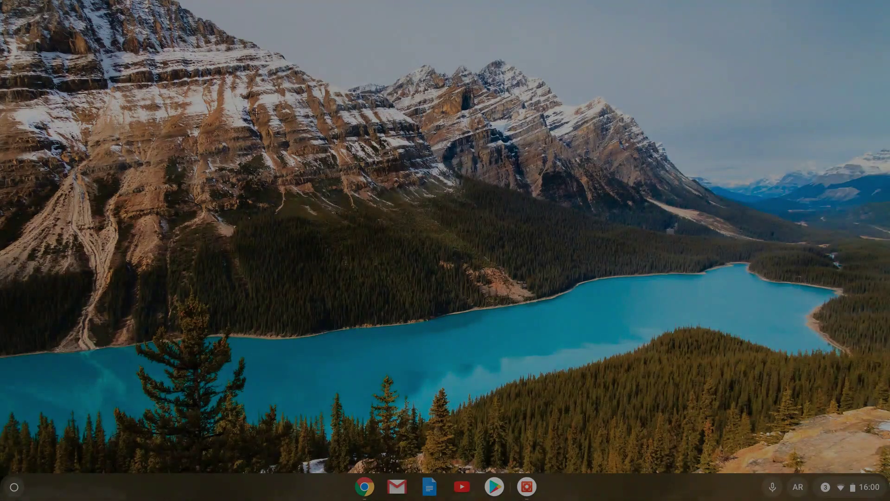
drag(250, 73, 581, 364)
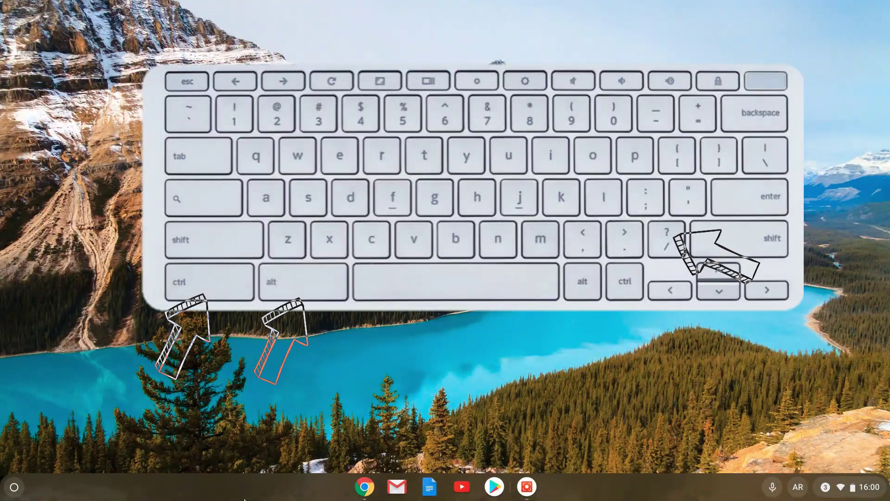
- Open the Keyboard Shortcut Helper, look through the Popular Shortcuts list, and close the helper
key(ctrl+alt+slash)
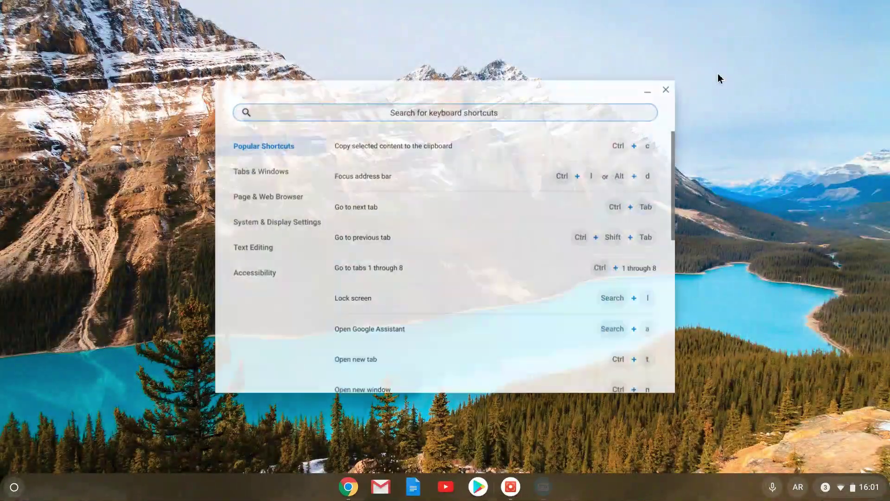
scroll(597, 177, down, 5)
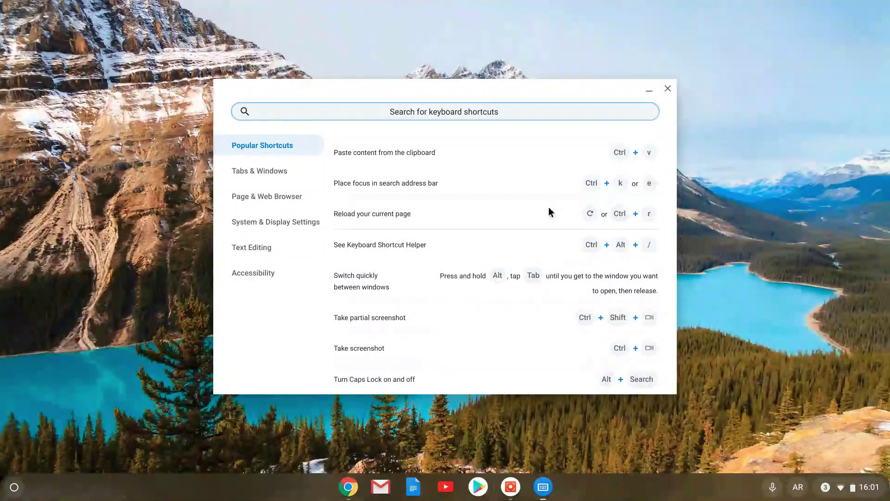
scroll(549, 212, up, 1)
scroll(549, 212, down, 1)
click(669, 90)
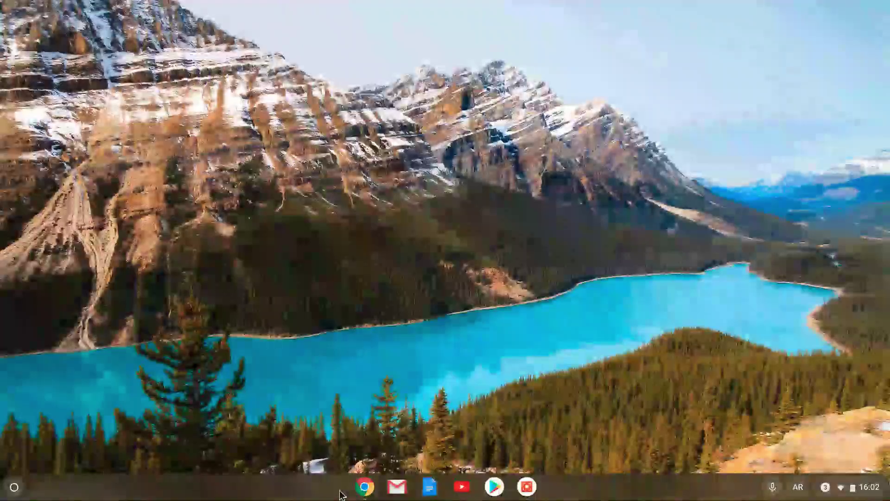
- Bring up the untitled document in Chrome and navigate back and forward between it and the Google Docs home page, ending on the home page
click(360, 490)
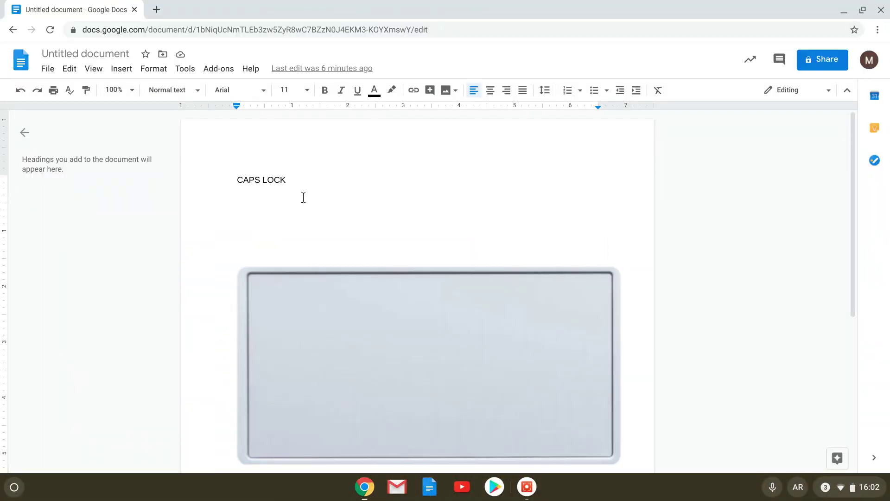
key(ctrl+a)
scroll(201, 283, left, 5)
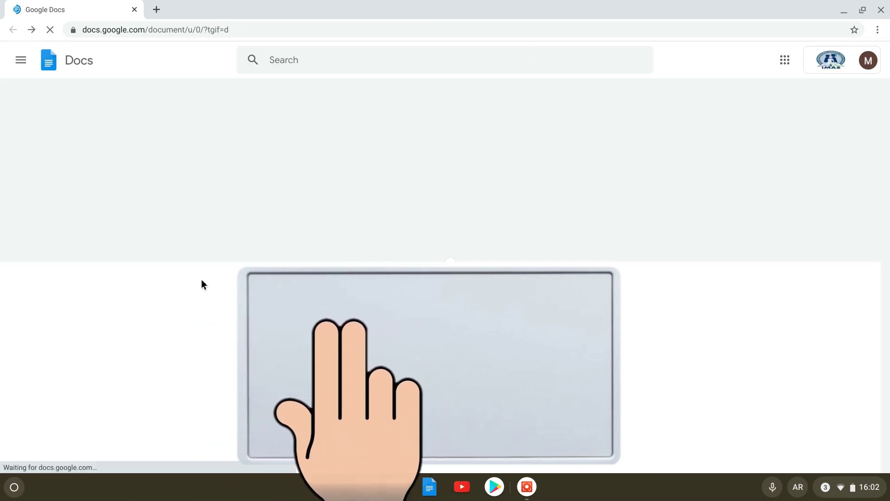
scroll(201, 284, right, 5)
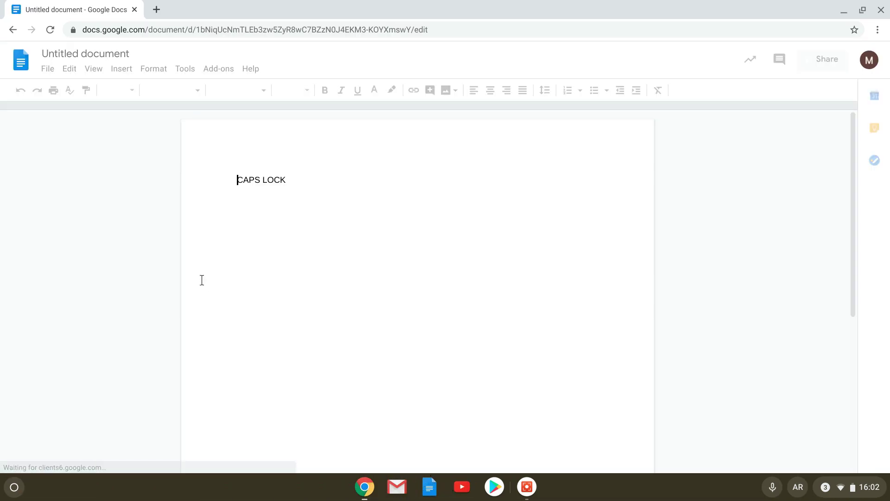
scroll(201, 279, left, 5)
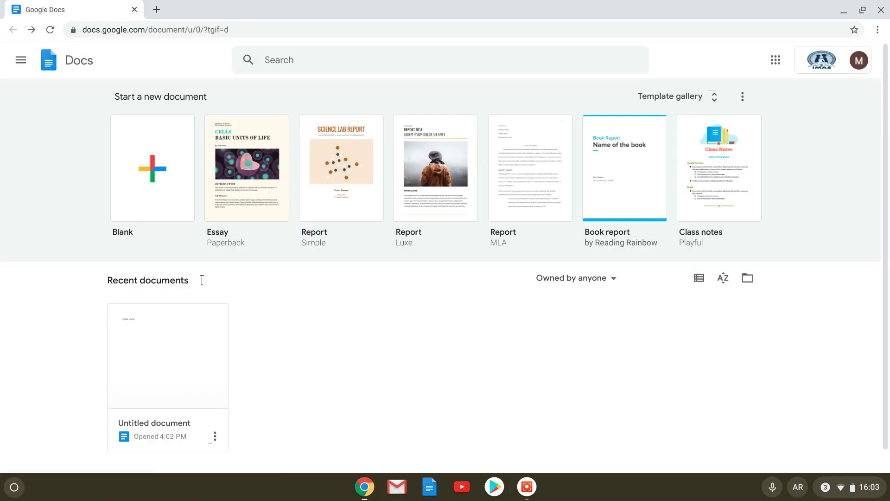
- Open a new browser tab and switch back and forth between it and the Google Docs tab
click(156, 9)
scroll(314, 227, left, 5)
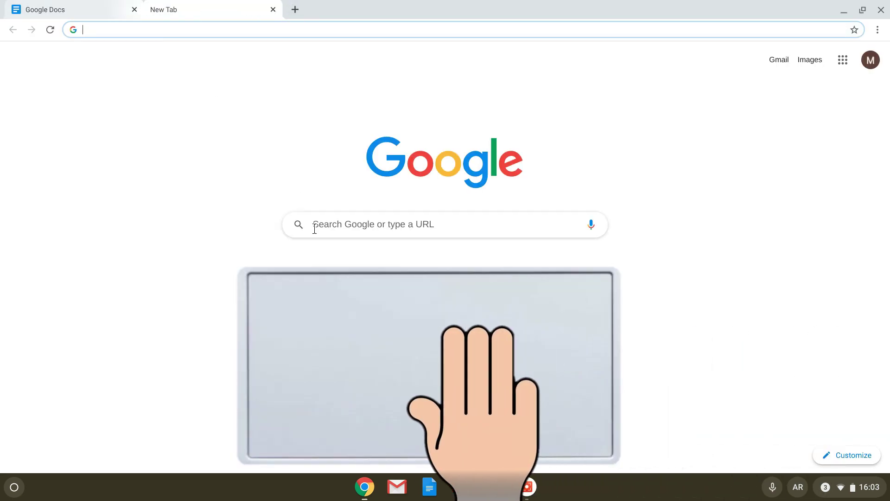
scroll(314, 229, right, 5)
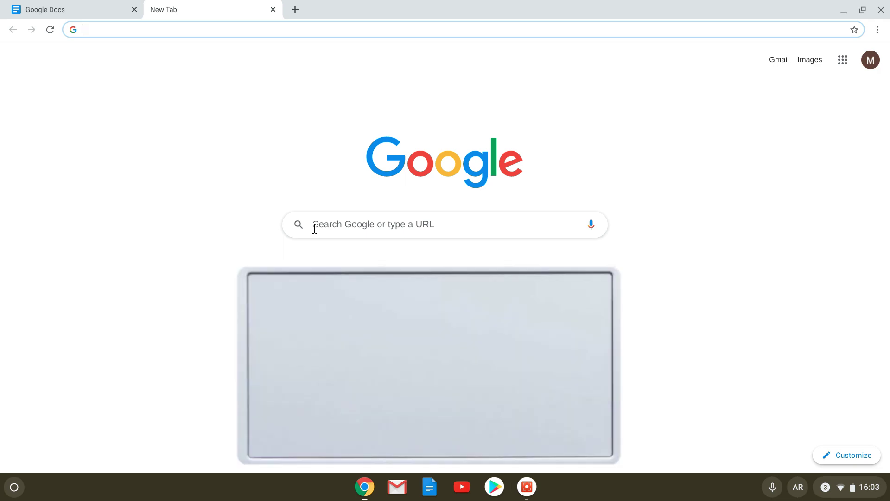
scroll(315, 228, left, 5)
scroll(315, 228, right, 5)
- Switch between Desk 1 and Desk 2, and open and close the window overview on Desk 2
scroll(314, 228, left, 5)
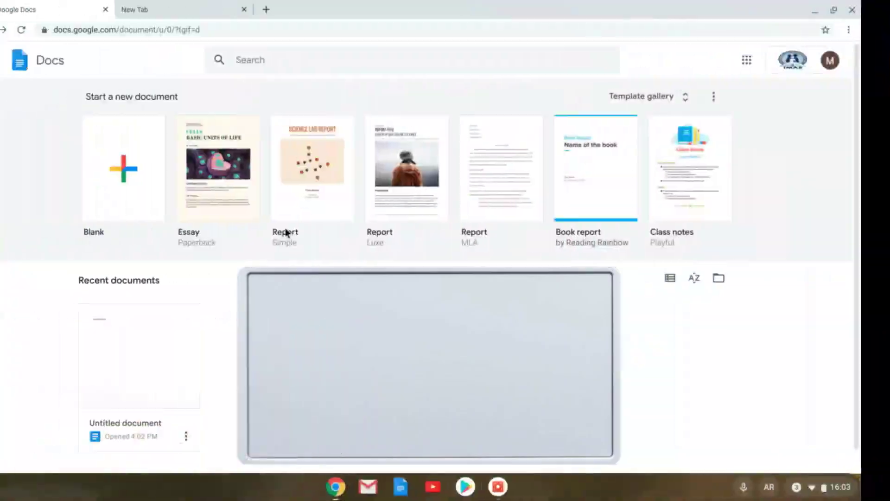
scroll(314, 228, right, 5)
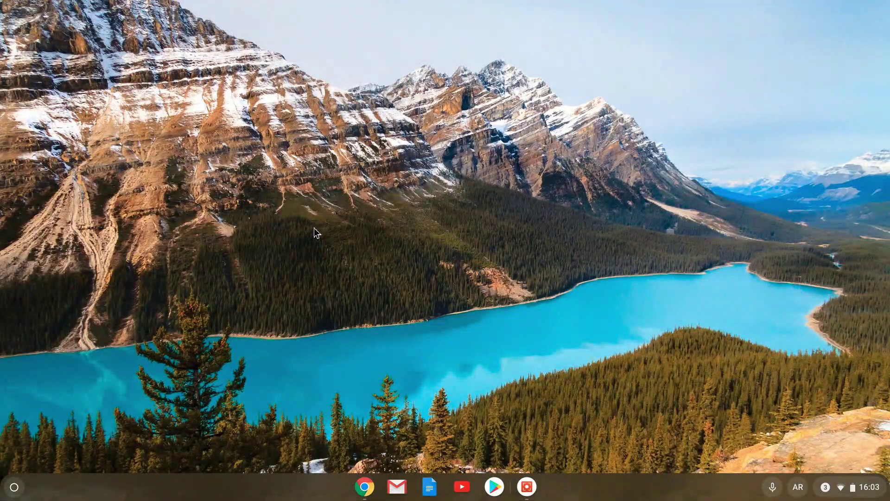
scroll(315, 232, up, 5)
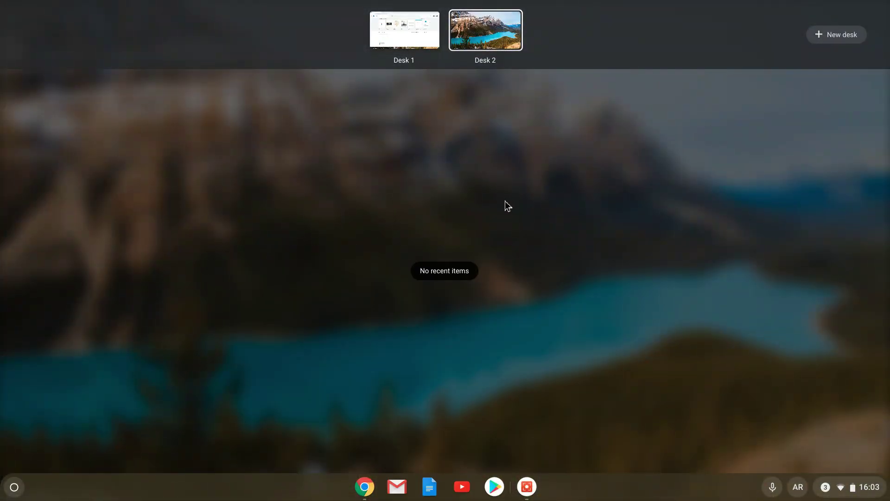
scroll(508, 204, down, 5)
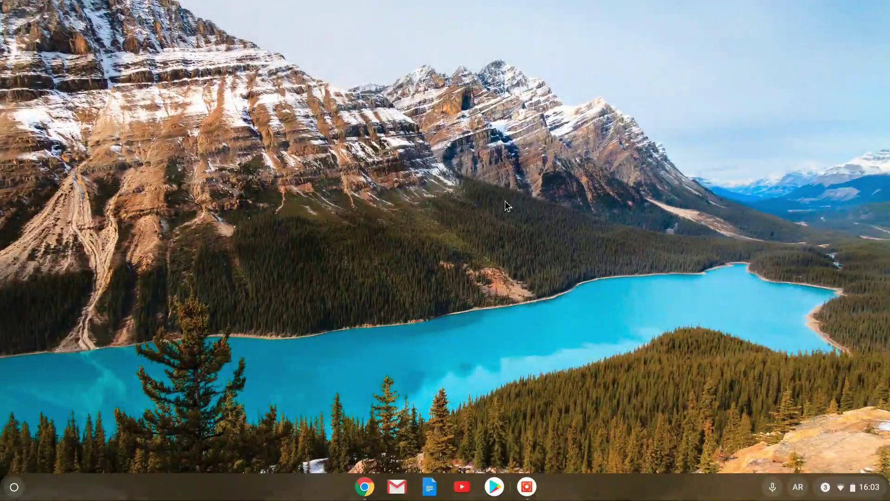
- Open a Chrome window on Desk 2 and zoom its New Tab page in and back out
click(364, 487)
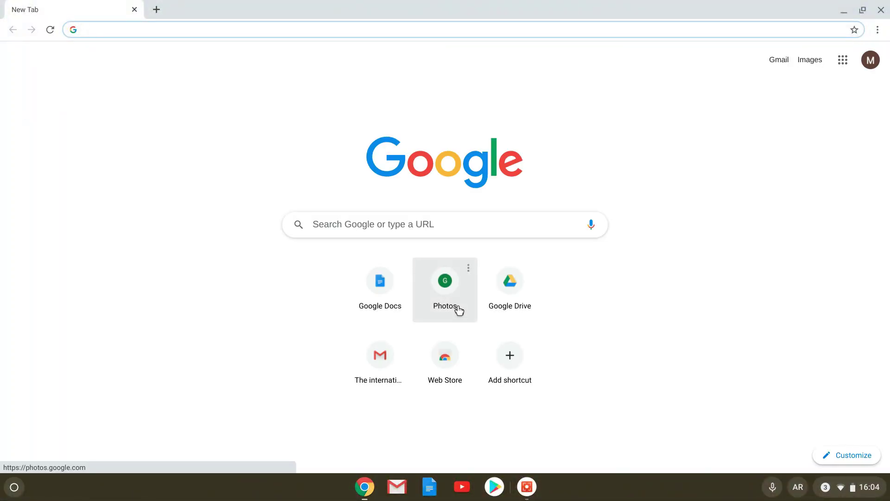
scroll(459, 310, up, 5)
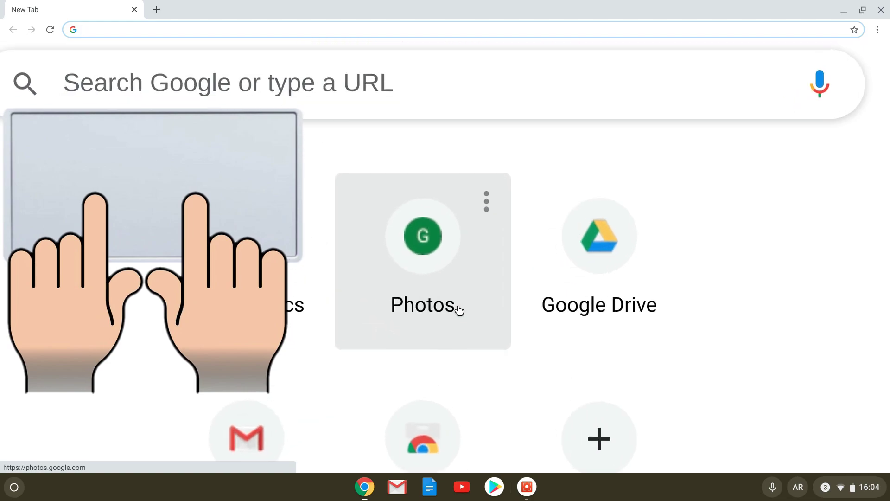
scroll(459, 309, down, 5)
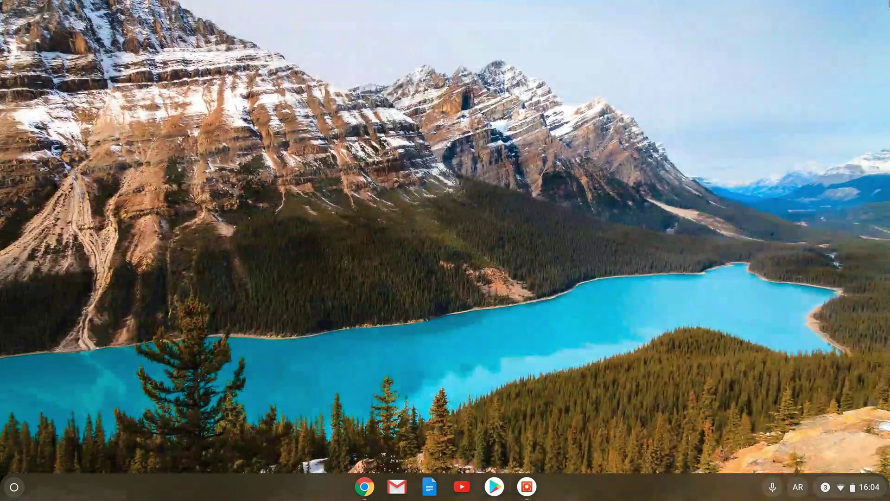